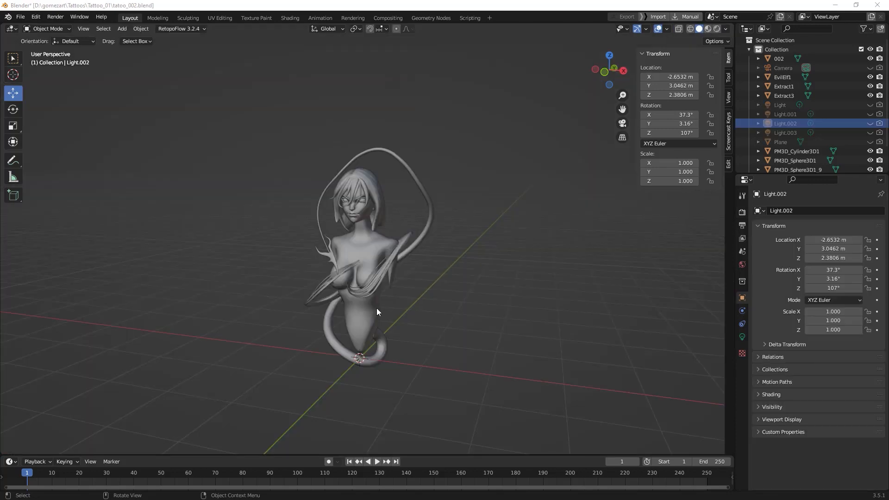
middle_drag(377, 308, 447, 281)
scroll(442, 299, up, 5)
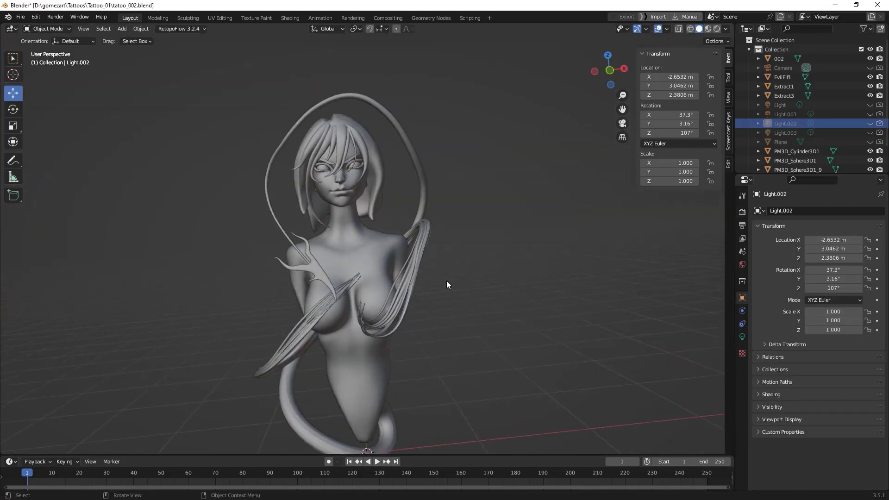
scroll(446, 281, down, 4)
mouse_move(467, 312)
middle_down()
mouse_move(358, 345)
mouse_move(415, 342)
mouse_move(409, 309)
mouse_move(479, 298)
mouse_move(468, 301)
middle_up()
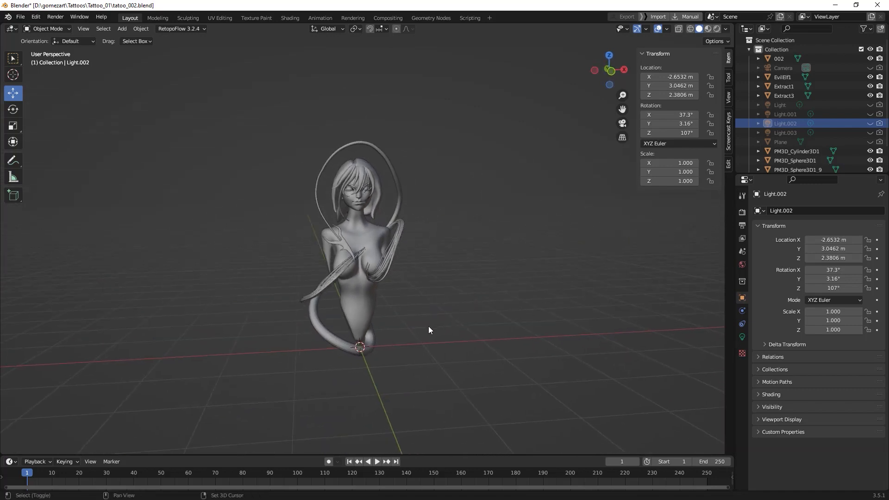
mouse_move(429, 326)
middle_down()
mouse_move(543, 334)
mouse_move(434, 324)
middle_up()
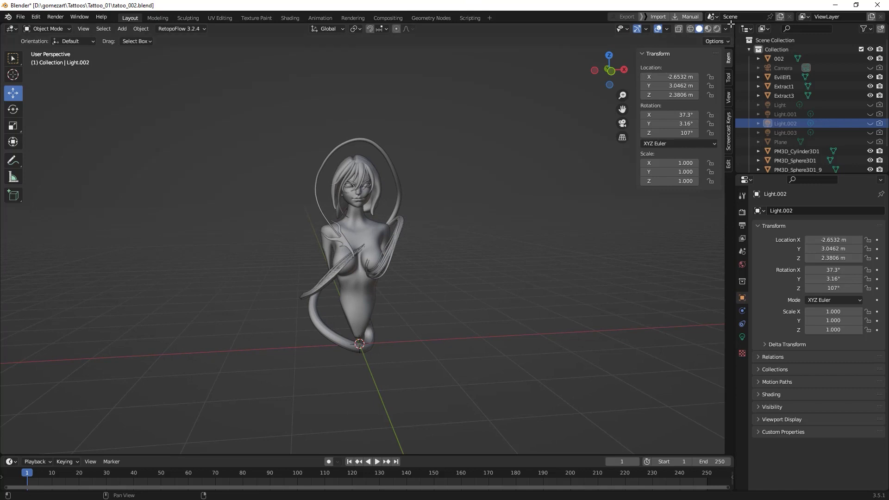
- Split the 3D viewport into three areas and change the newest area into a Shader Editor
drag(731, 23, 348, 70)
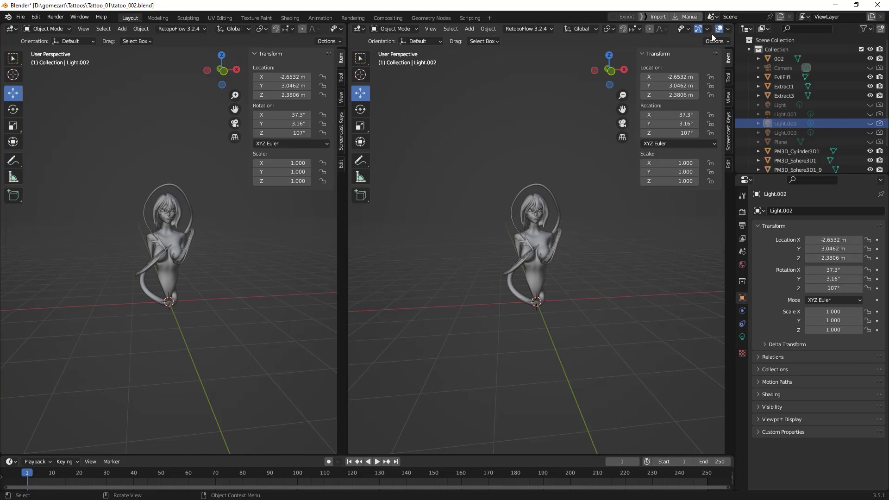
drag(733, 23, 707, 284)
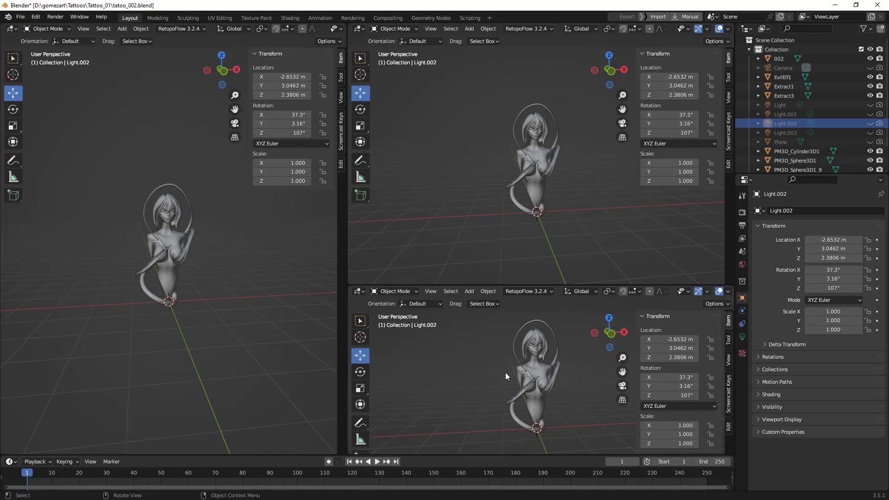
click(360, 292)
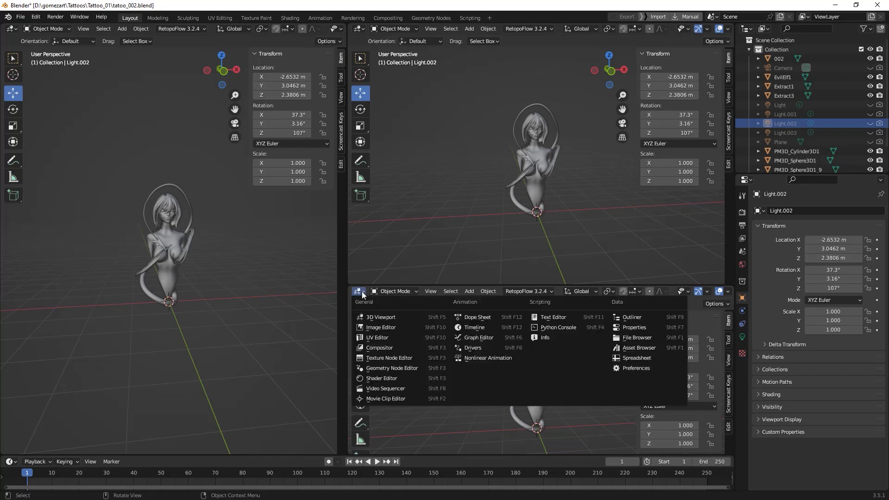
click(360, 291)
click(384, 379)
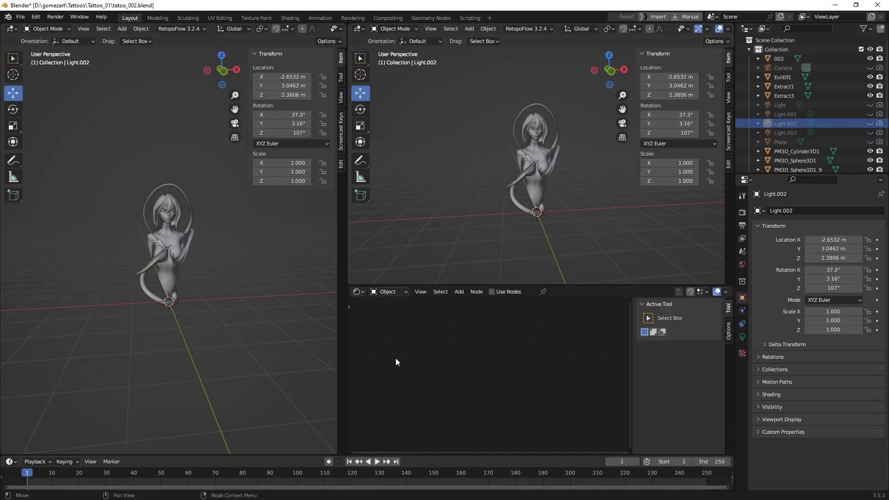
click(360, 291)
- Add a new camera to the scene at the world origin
middle_drag(244, 288, 220, 292)
key(shift+a)
mouse_move(219, 289)
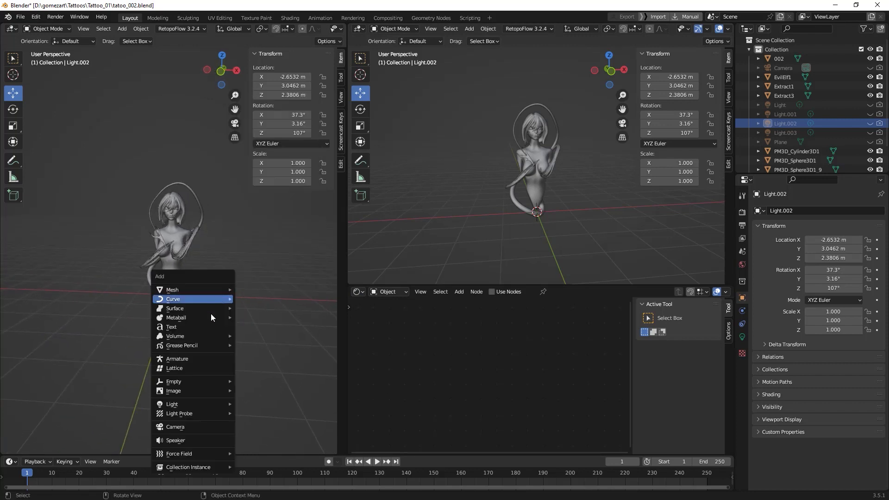
click(185, 427)
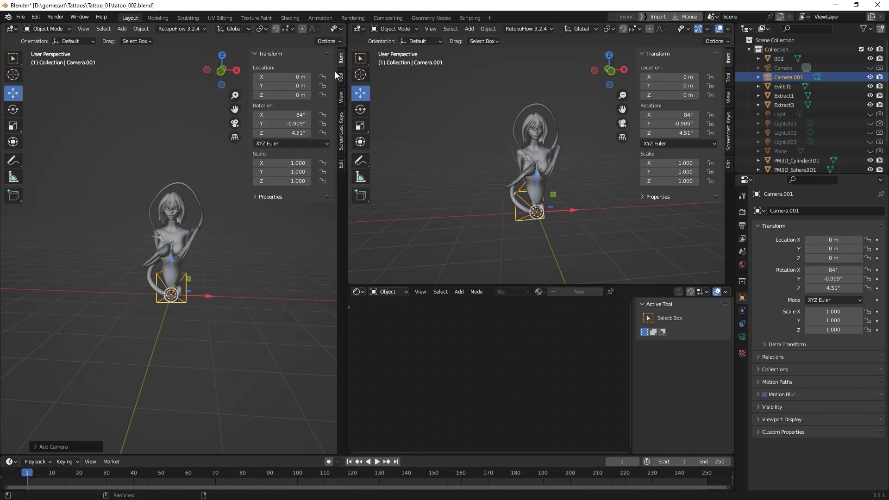
- Enable Local Camera for the tall undivided viewport and look through the active camera in it
click(340, 98)
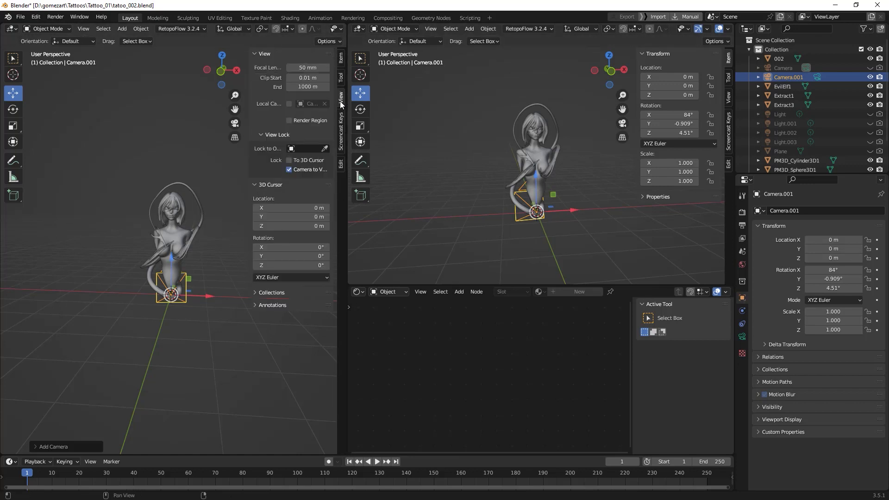
click(289, 103)
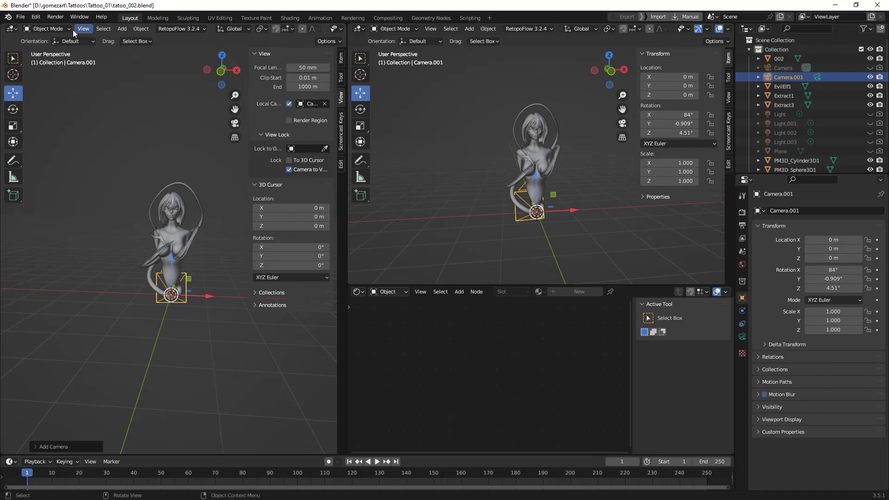
click(85, 30)
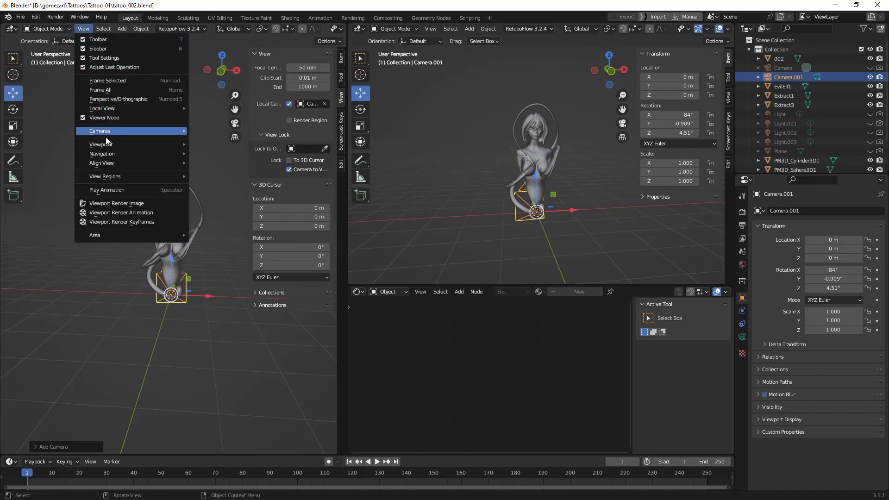
mouse_move(114, 132)
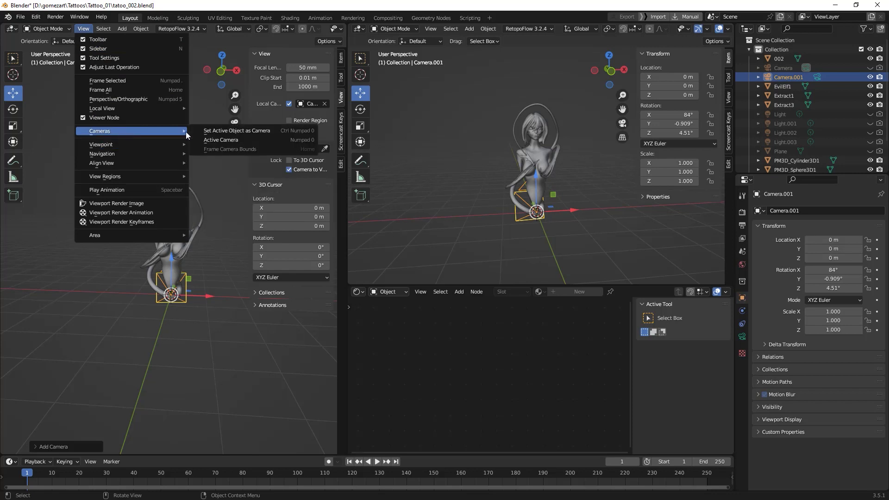
click(238, 141)
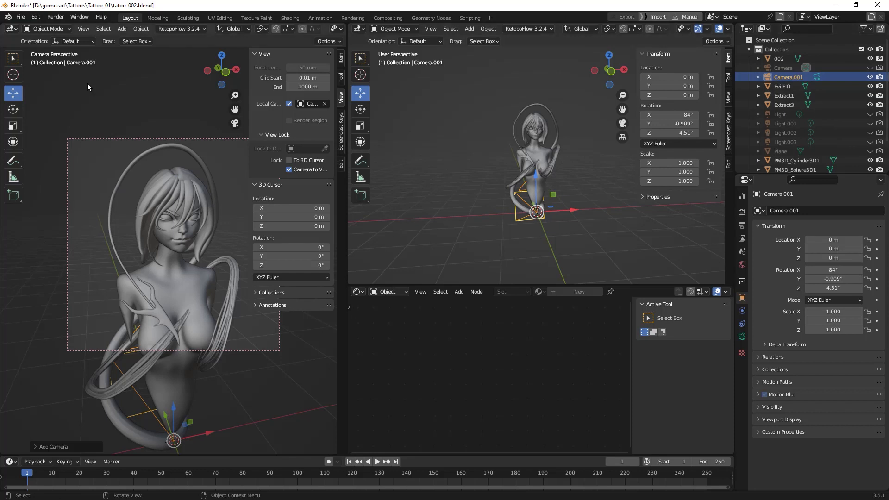
- Set the newly added camera as the active camera of that viewport
click(83, 29)
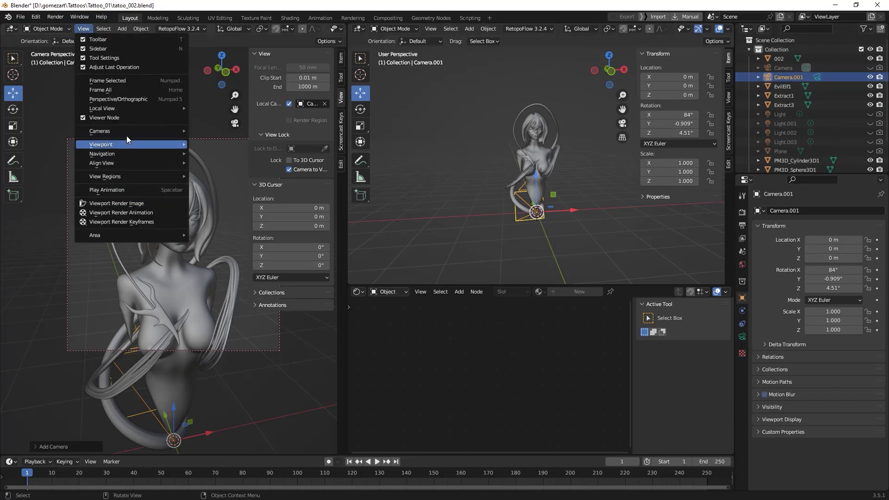
mouse_move(127, 131)
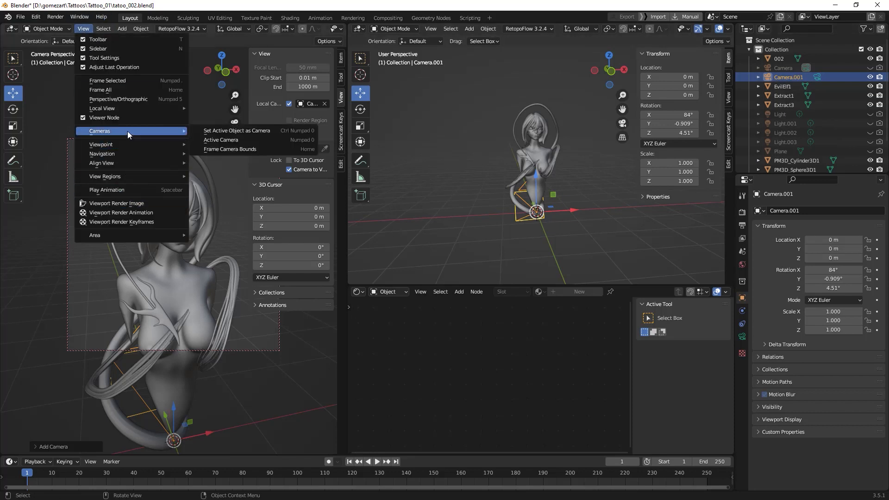
click(251, 131)
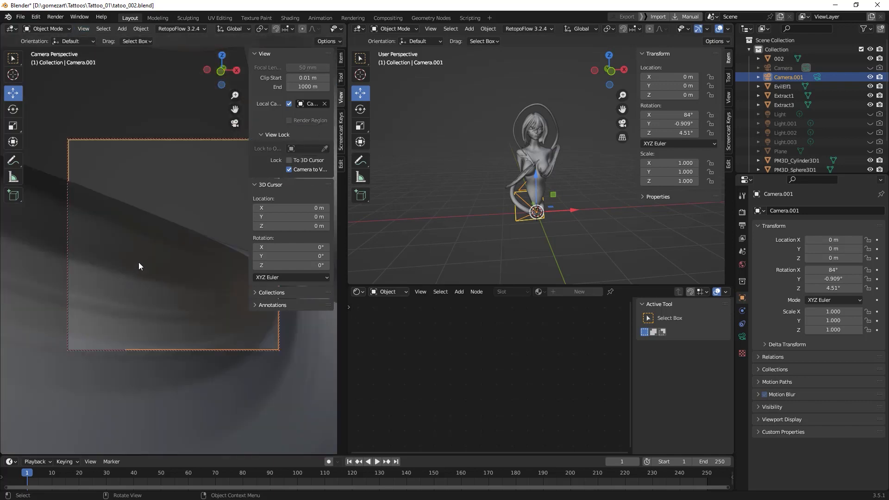
- Hide the camera viewport's sidebar and move the camera to about X -0.59, Y -3.29, Z 2.10 m, framing the figure's head and torso
scroll(139, 261, down, 10)
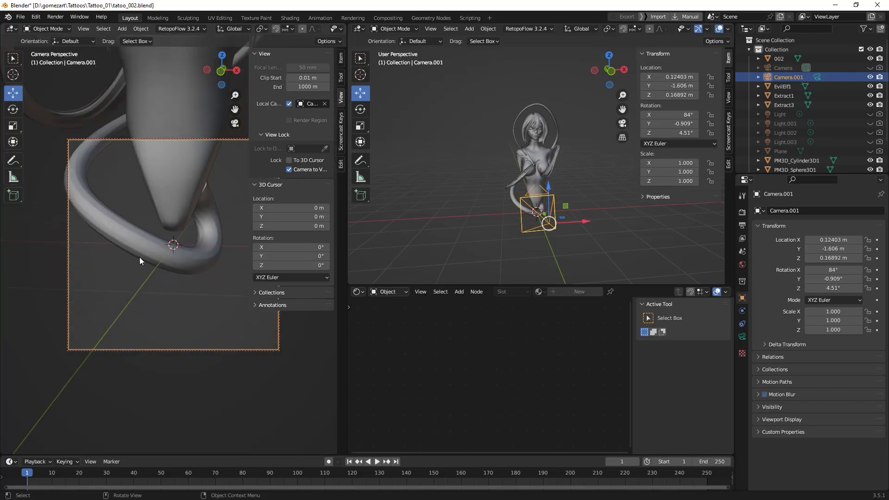
scroll(140, 257, down, 4)
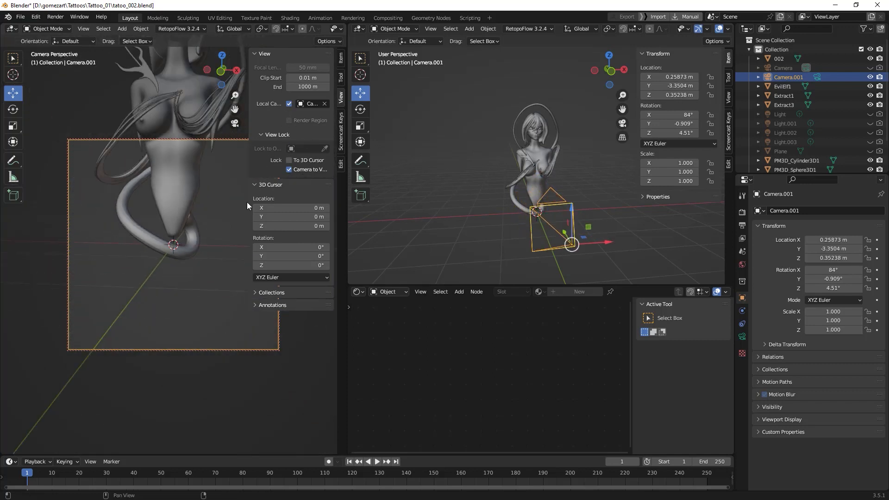
key(n)
scroll(188, 247, down, 5)
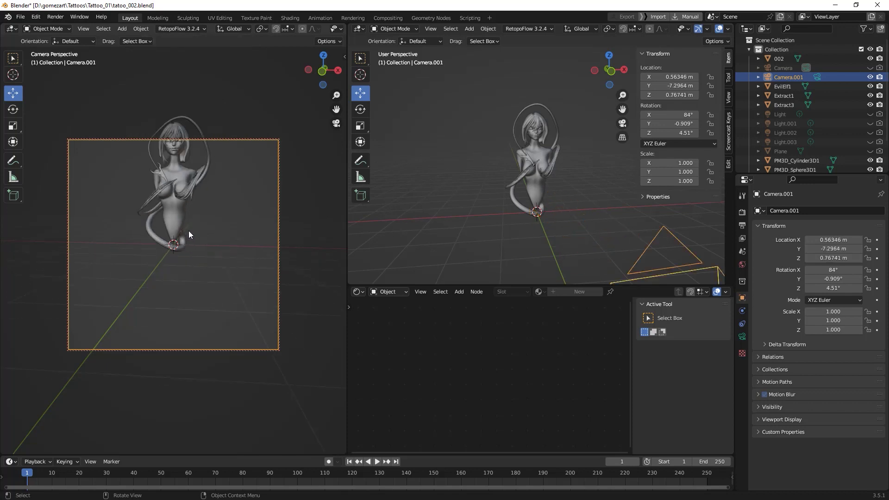
middle_drag(188, 231, 204, 260)
scroll(212, 275, up, 3)
scroll(212, 275, down, 3)
scroll(194, 271, up, 2)
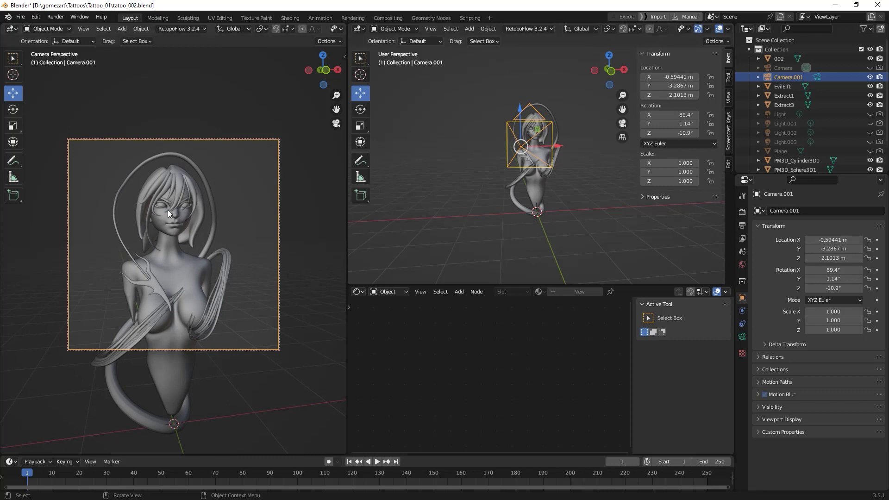
- Examine the material nodes of the figure's body, EvilElf1, in the Shader Editor, and clear the selection
click(531, 194)
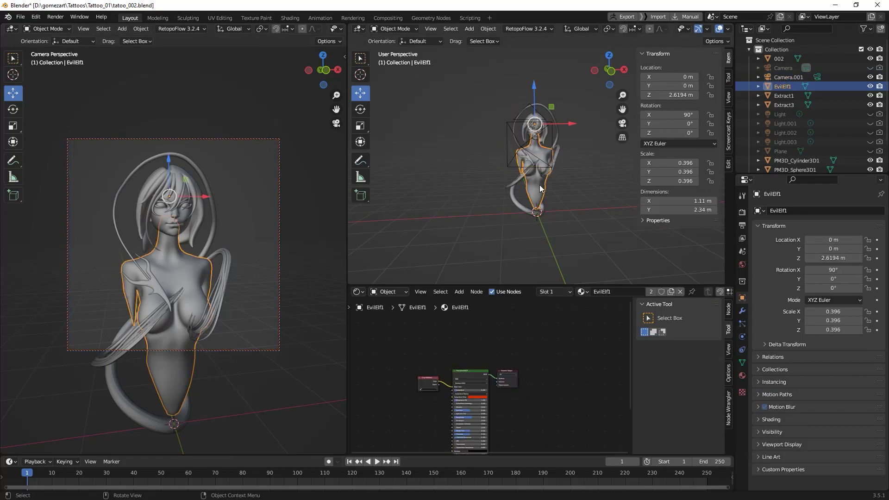
middle_drag(438, 360, 469, 332)
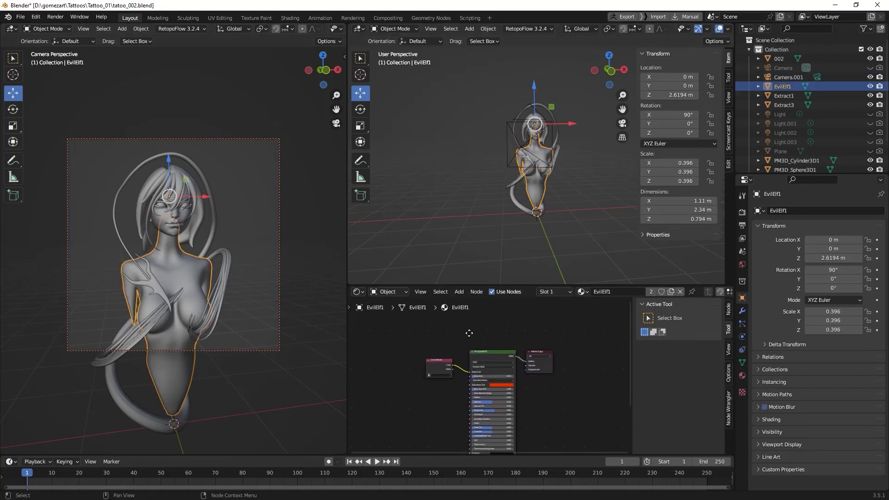
scroll(469, 333, up, 5)
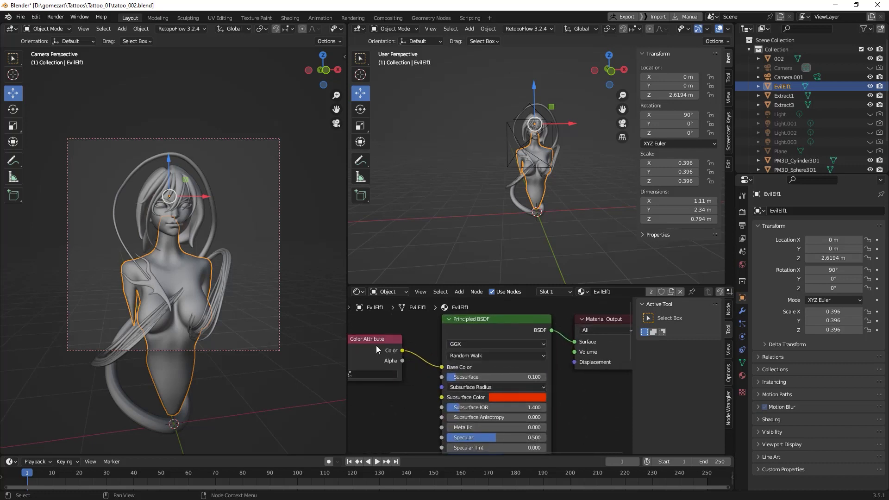
middle_drag(377, 354, 423, 352)
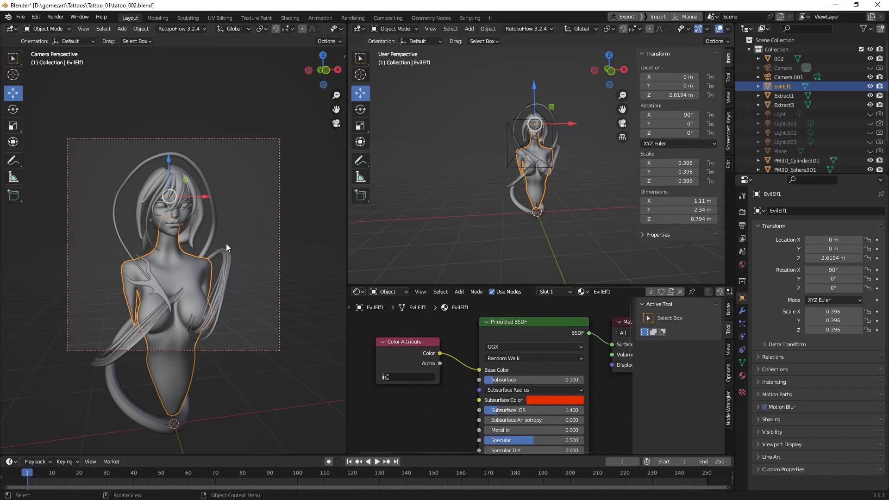
click(253, 201)
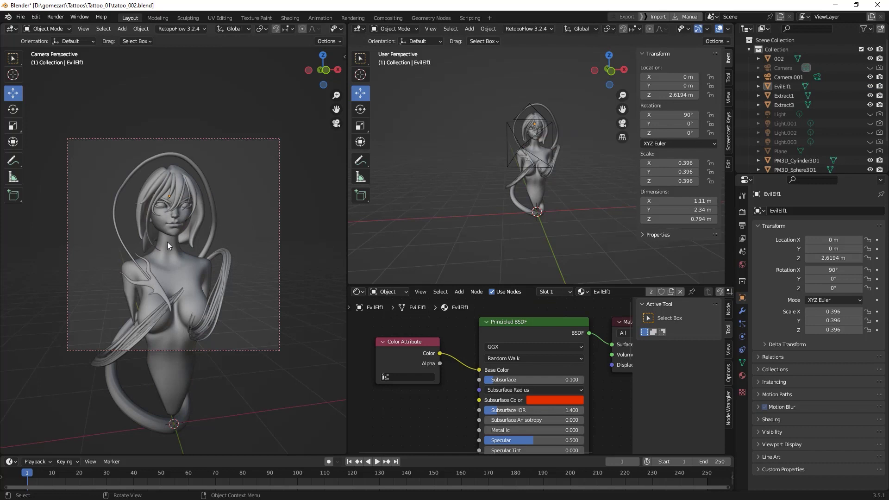
- Display the render settings and refine the camera framing to about X -0.66, Y -3.45, Z 2.11 m
click(742, 212)
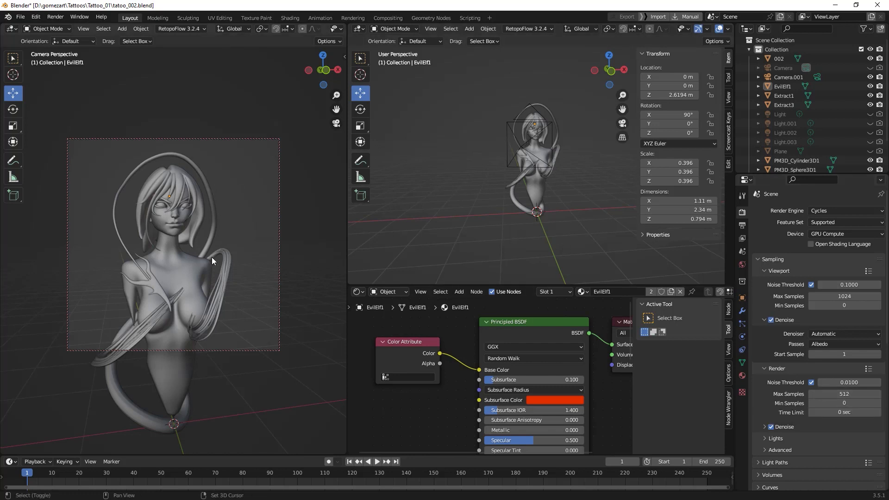
shift+middle_drag(212, 257, 216, 257)
scroll(215, 257, up, 1)
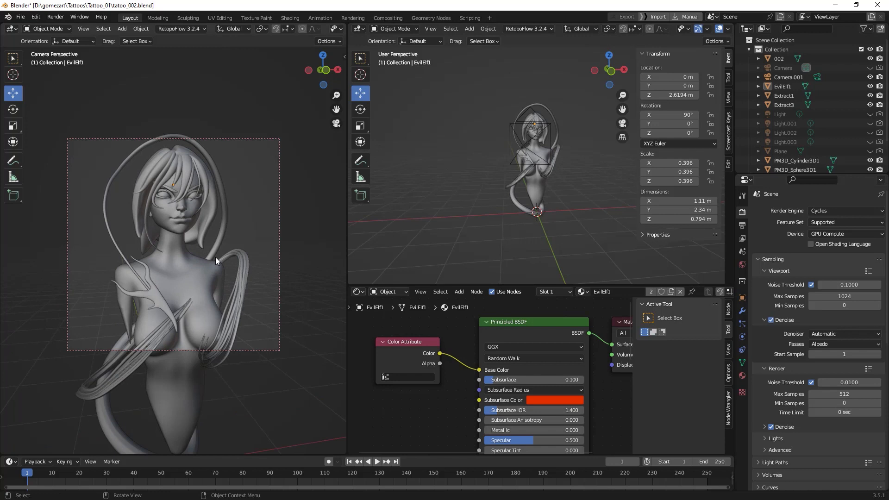
scroll(215, 257, down, 3)
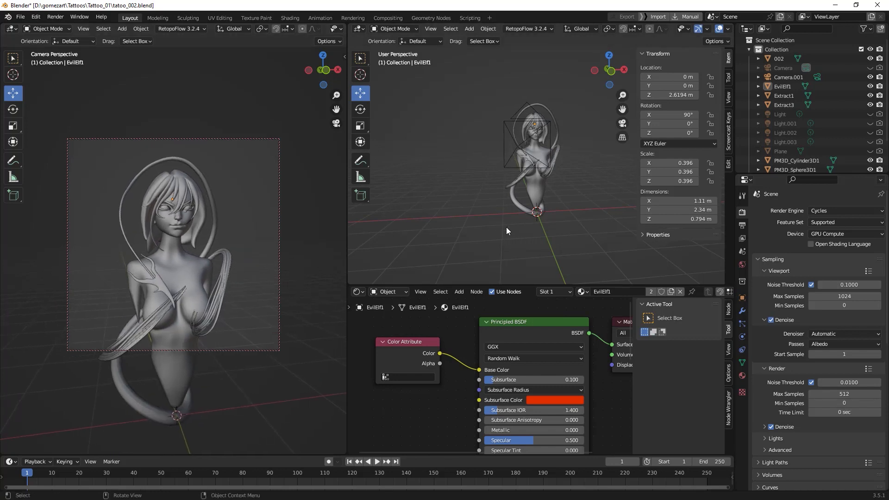
- Switch the camera viewport to Rendered shading and leave all objects deselected
click(541, 117)
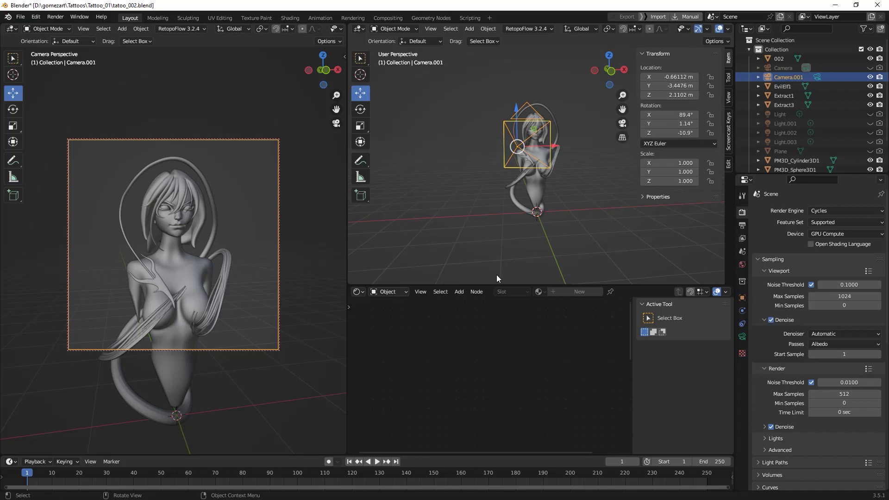
click(551, 112)
click(535, 181)
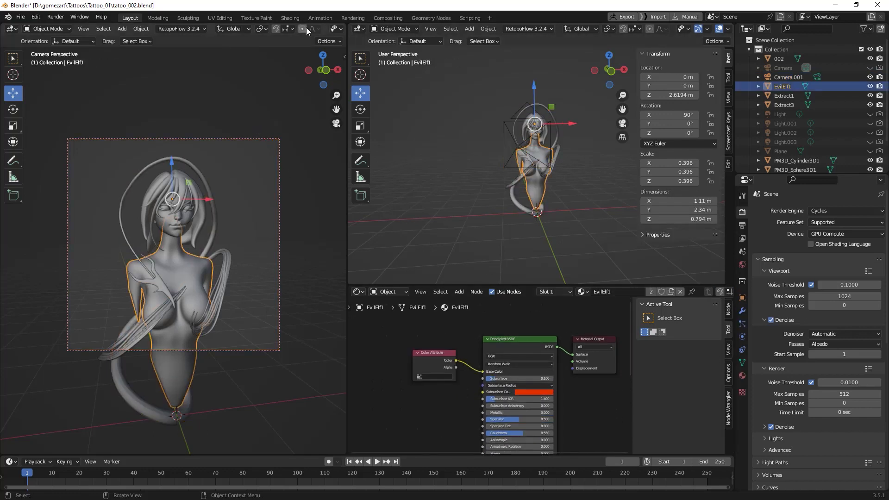
scroll(300, 29, down, 5)
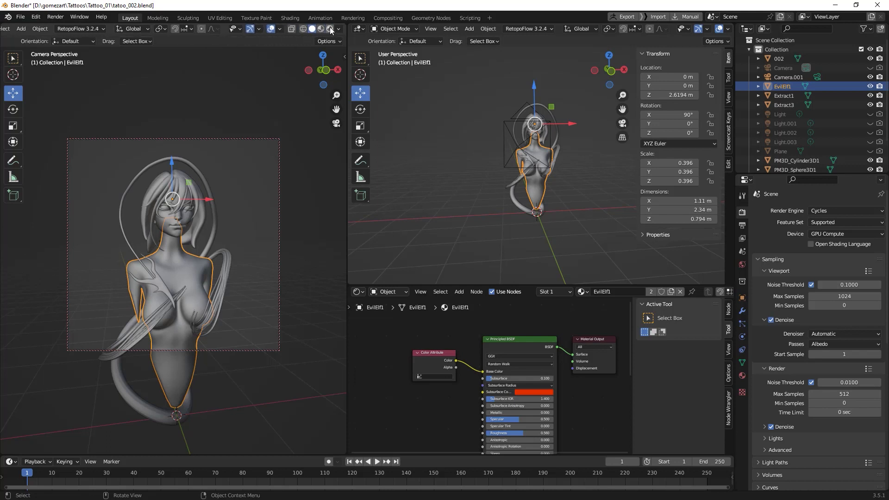
click(330, 29)
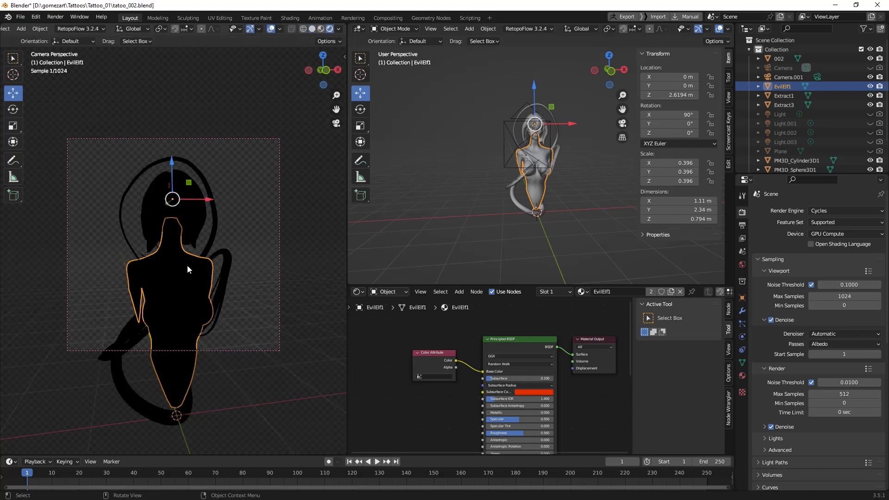
click(241, 222)
- Switch the Shader Editor from the object's material to the World shader nodes
click(359, 292)
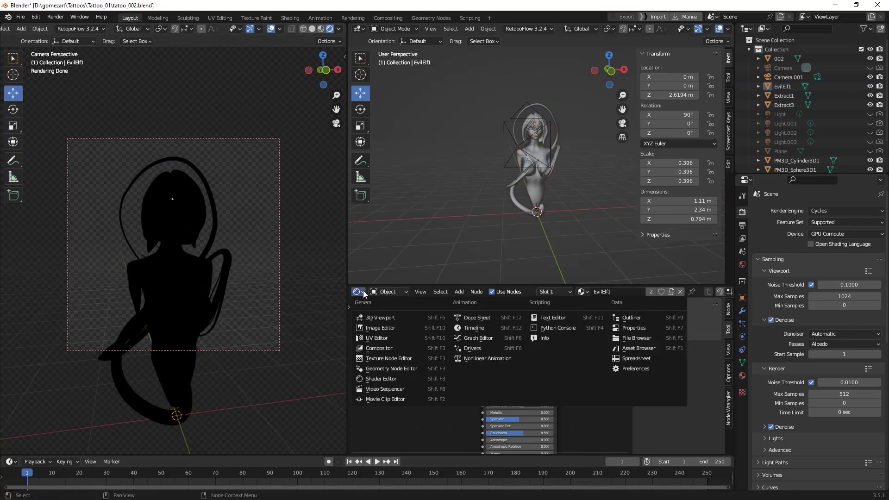
click(388, 291)
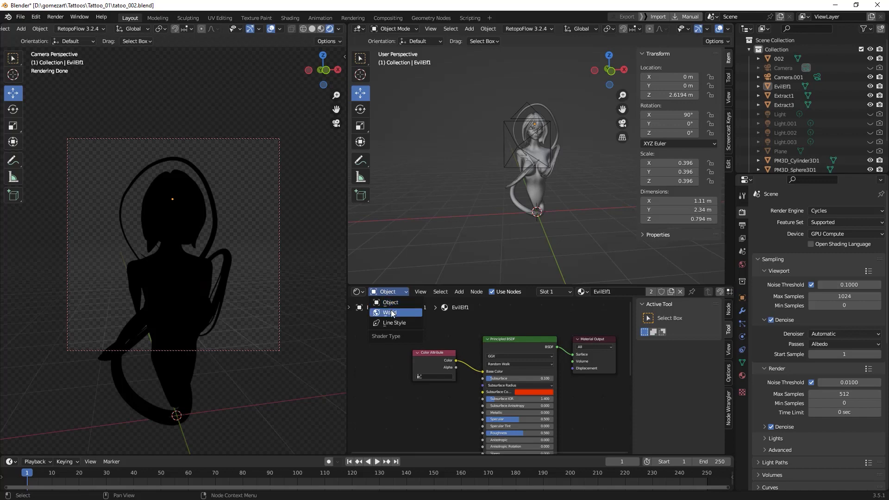
click(392, 312)
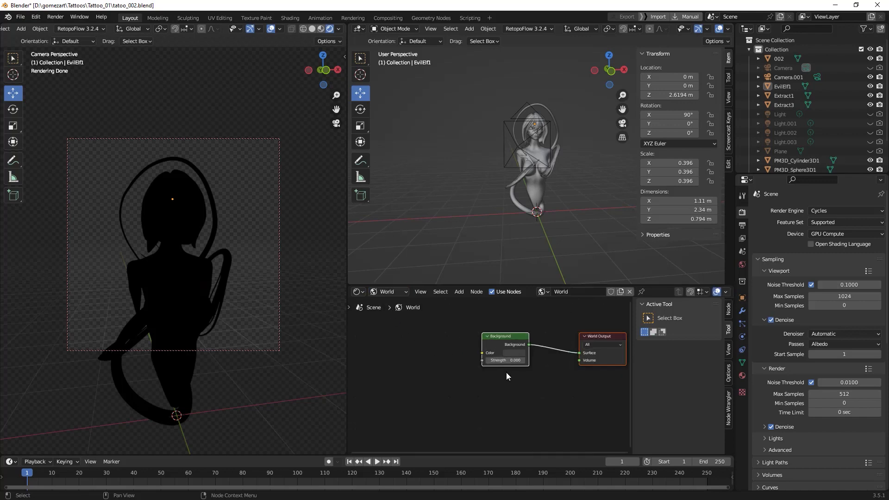
- Try a strength of 1 on the world's Background node, and set it back to 0
scroll(508, 366, up, 1)
click(512, 357)
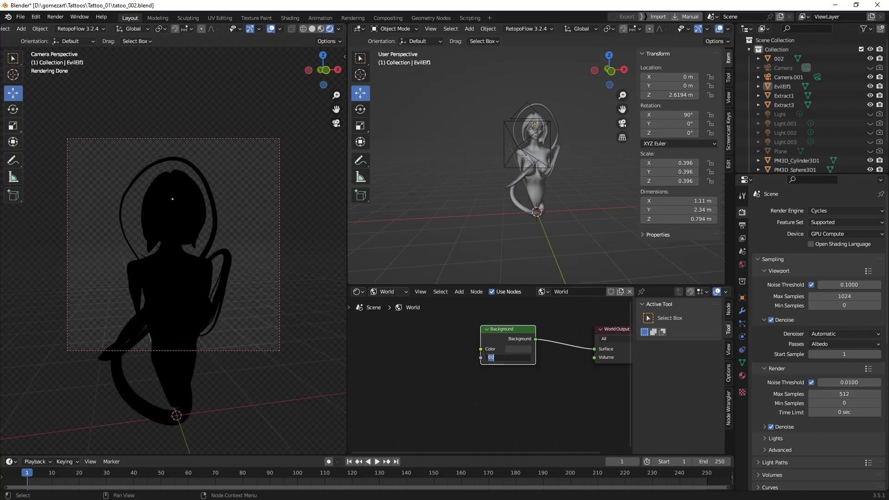
text(1)
key(Return)
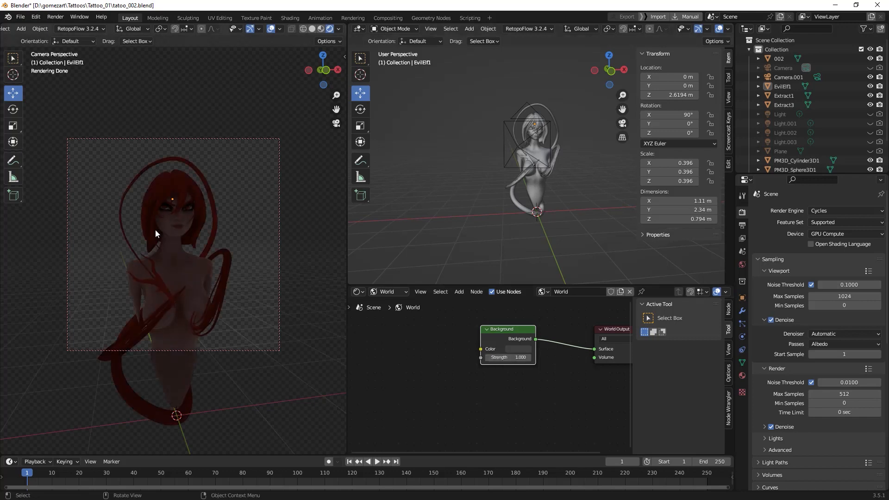
click(509, 358)
text(0)
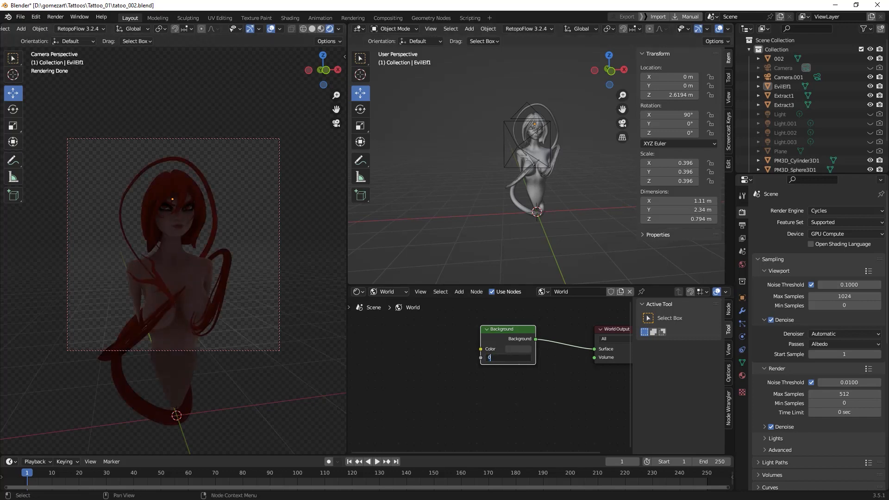
key(Return)
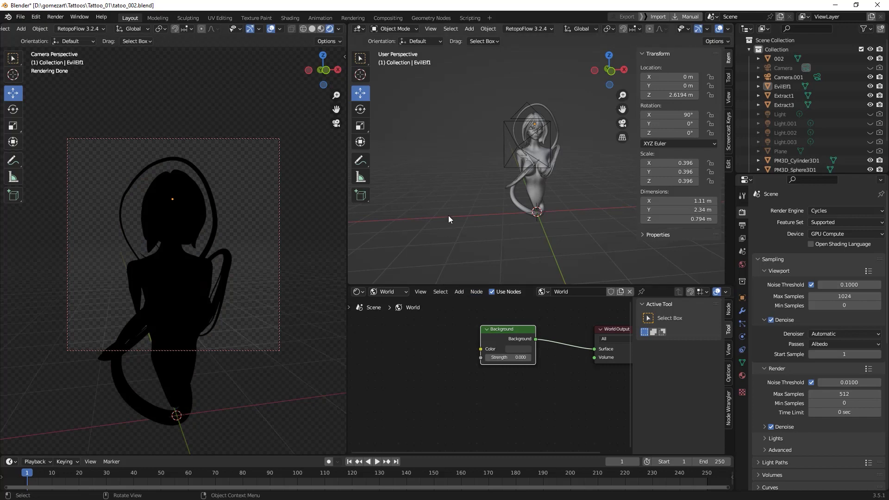
- Add a point light and place it in front of the figure at about X 1.18, Y -1.42, Z 3.02 m
middle_drag(574, 188, 508, 226)
scroll(507, 226, down, 2)
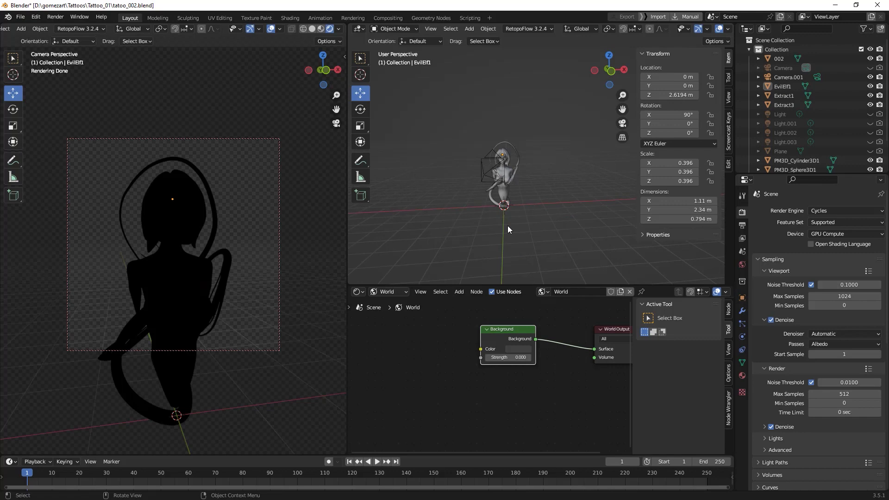
scroll(507, 226, down, 2)
middle_drag(505, 221, 529, 232)
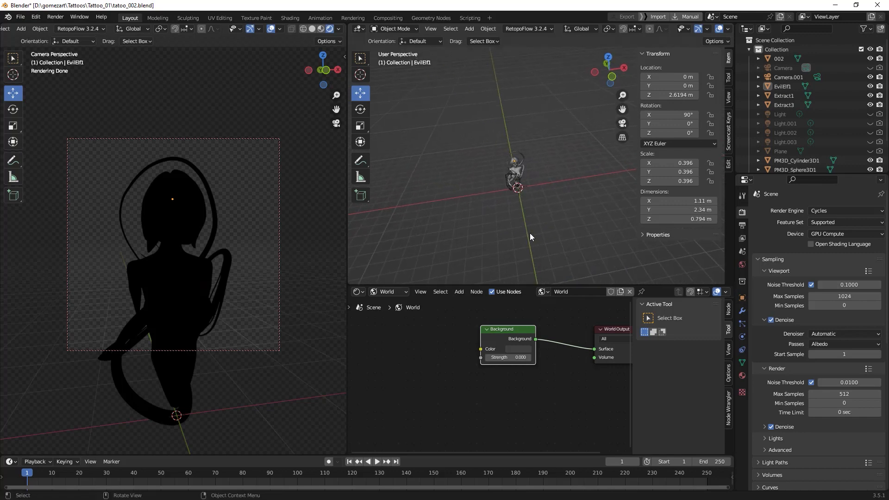
scroll(530, 234, up, 2)
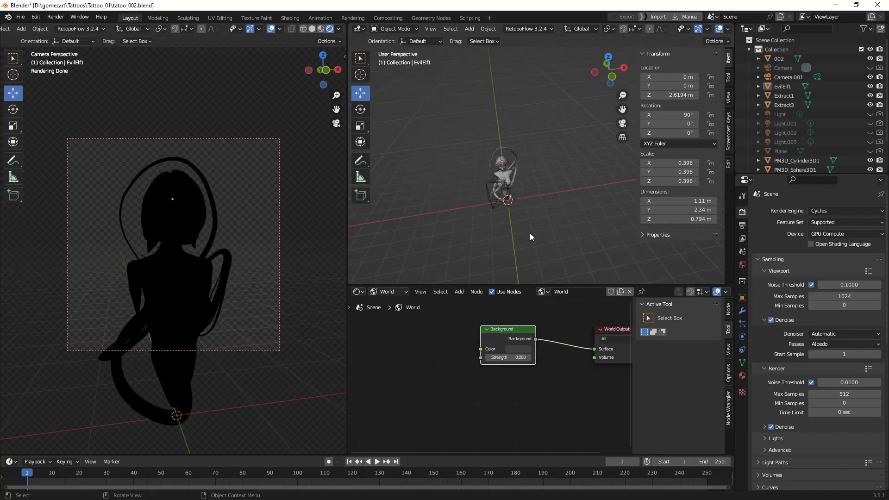
scroll(517, 229, up, 2)
middle_drag(524, 231, 565, 163)
key(shift+a)
mouse_move(565, 162)
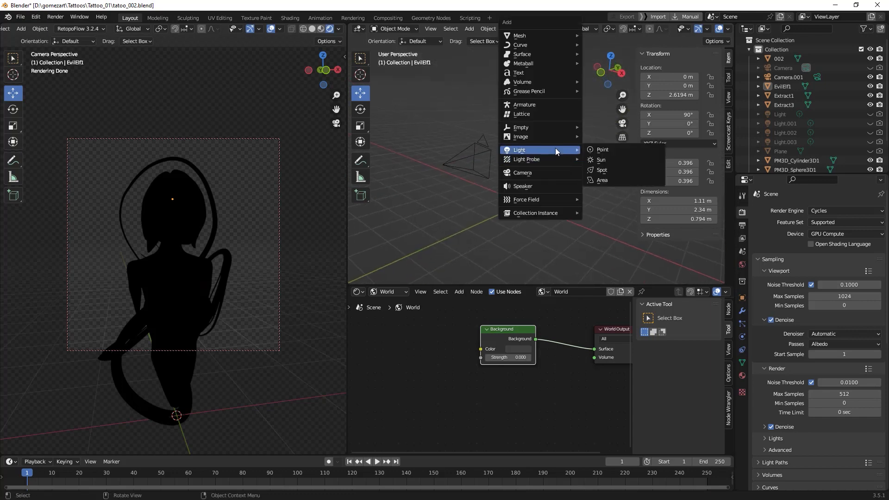
click(602, 150)
drag(523, 175, 528, 116)
drag(548, 151, 553, 180)
drag(531, 129, 536, 99)
middle_drag(529, 178, 695, 250)
- Display the point light's data properties and set its power to 500 W
click(742, 336)
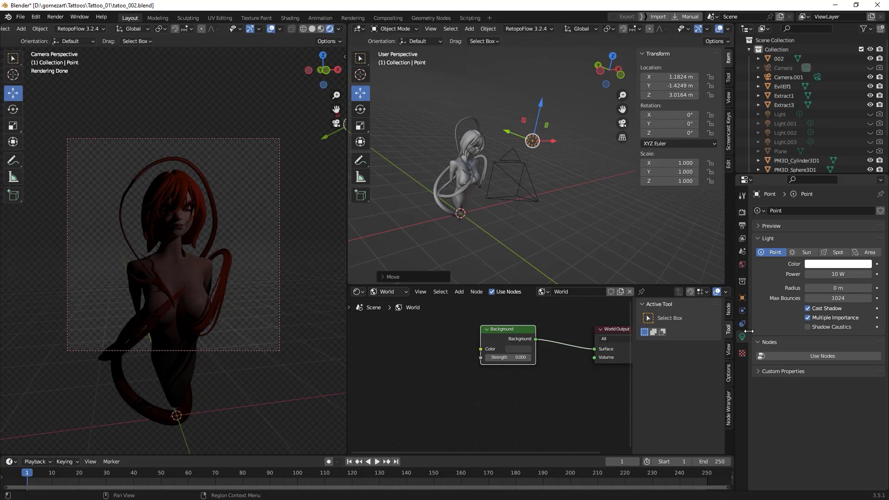
click(838, 274)
text(50)
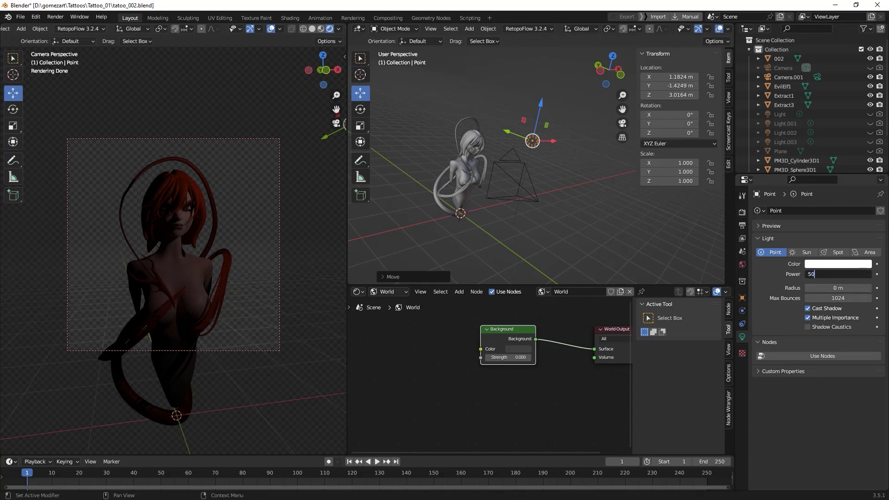
text(0)
key(Return)
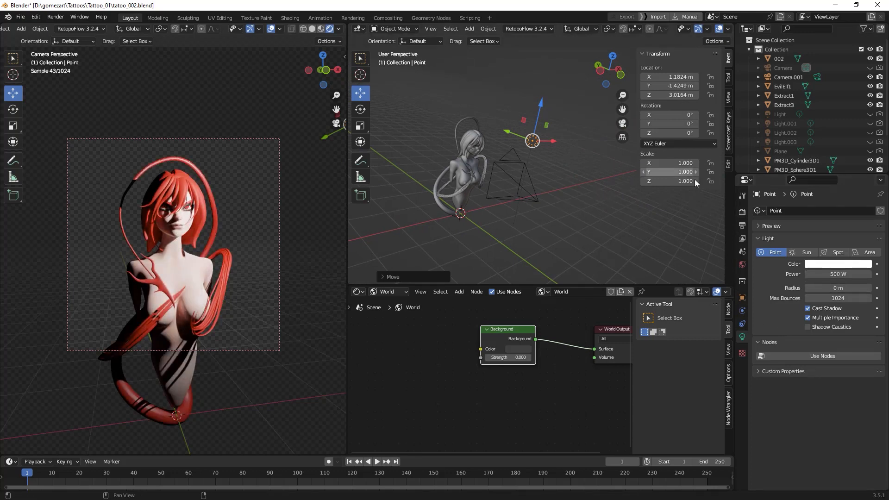
- Move the point light farther to the side and front of the figure, to about X 2.95, Y -3.00 m
middle_drag(625, 188, 531, 166)
drag(518, 119, 619, 151)
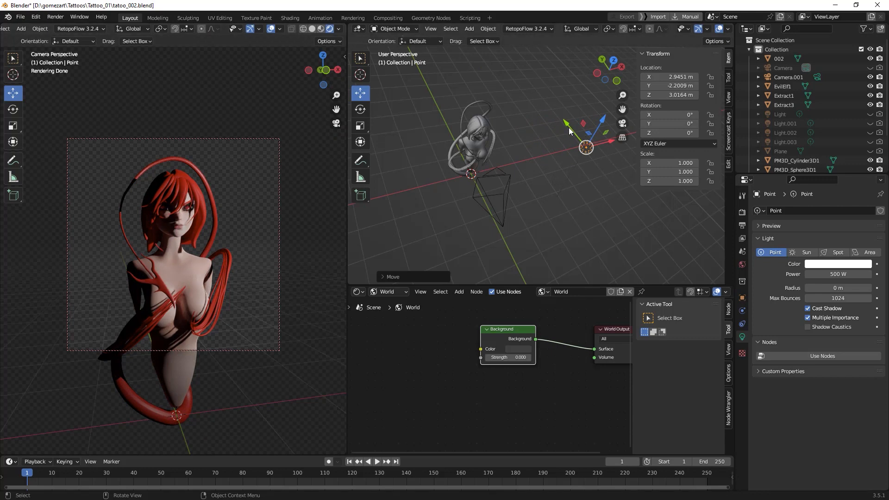
drag(568, 126, 579, 146)
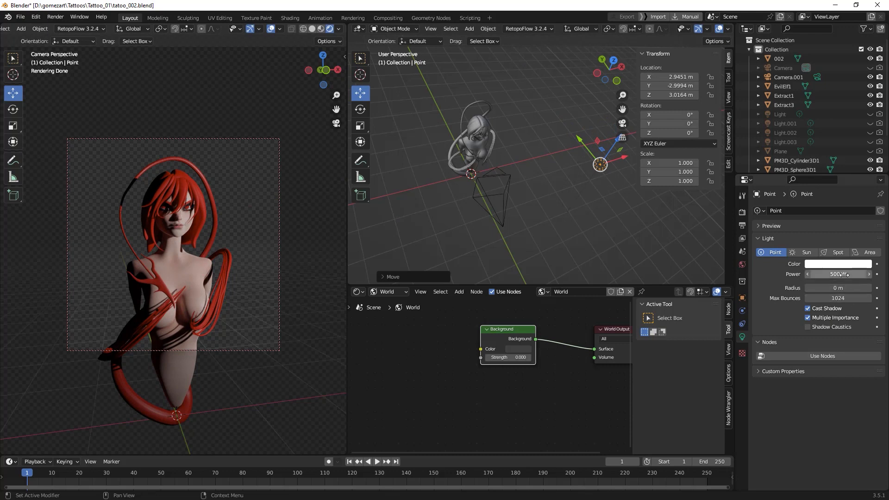
- Try 300 W for the point light's power, and settle on 400 W
middle_drag(571, 246, 533, 204)
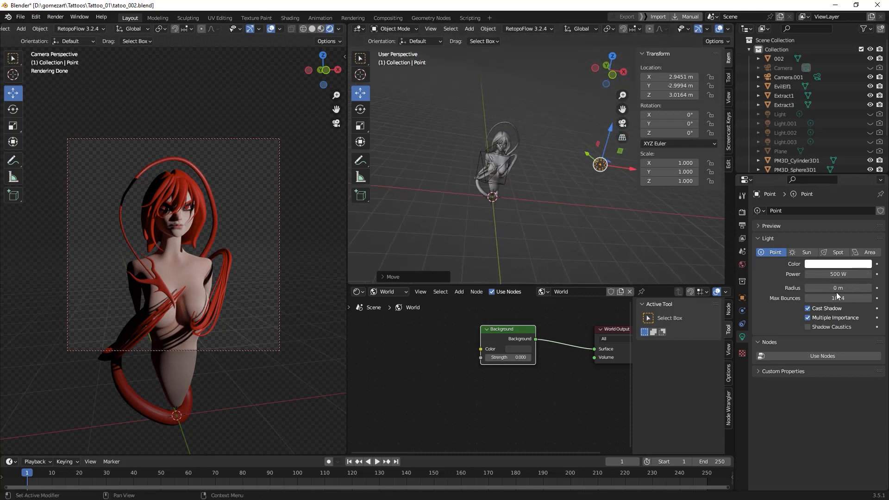
click(844, 275)
key(Return)
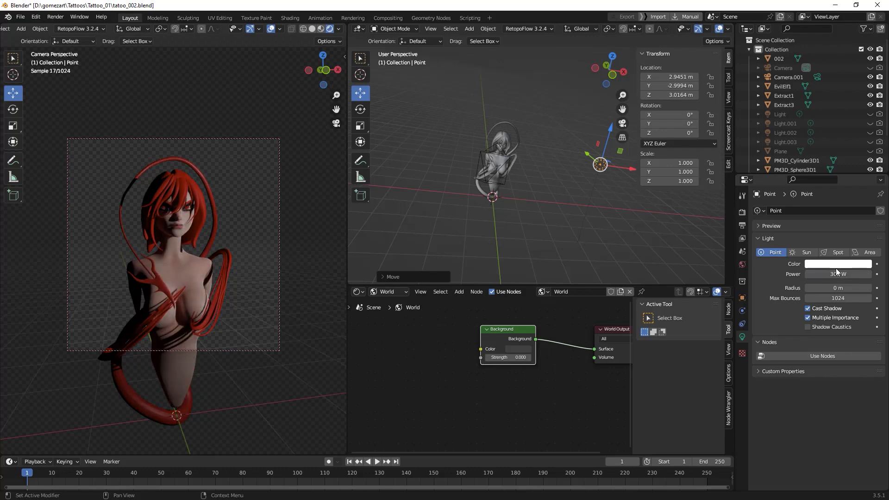
click(839, 274)
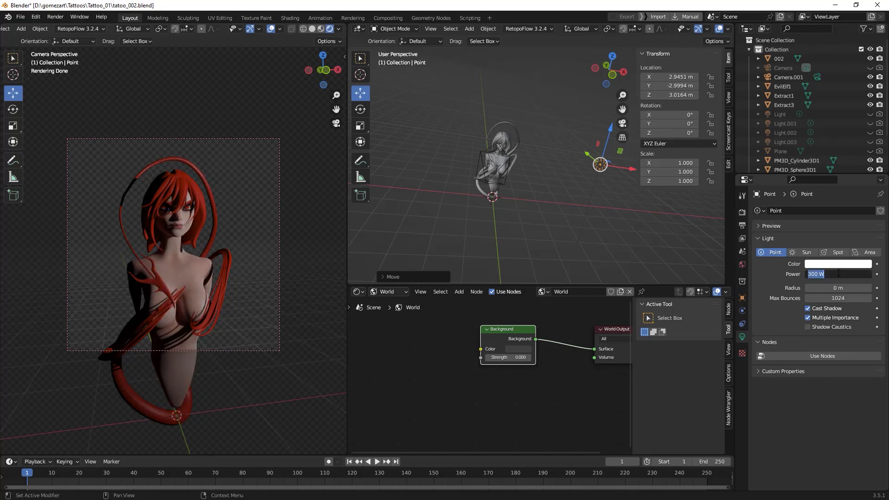
text(400)
key(Return)
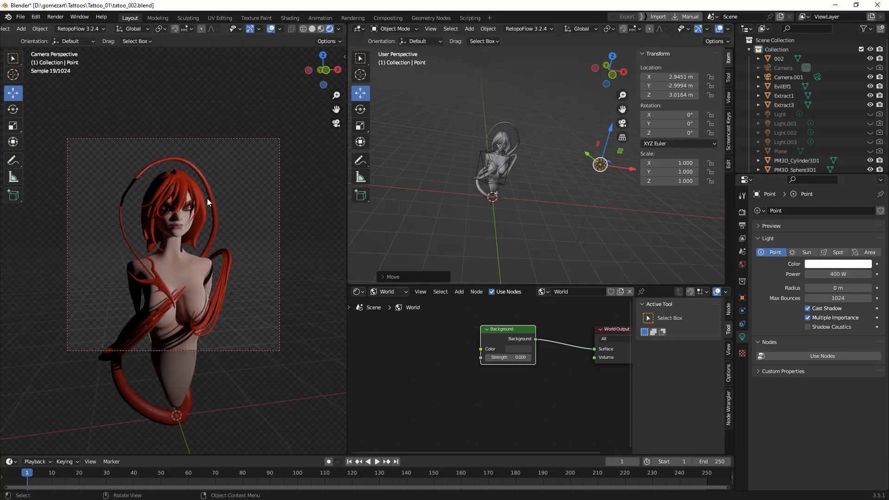
- Hide the point light in the scene and rename it Key
middle_drag(539, 221, 491, 207)
middle_drag(584, 216, 563, 211)
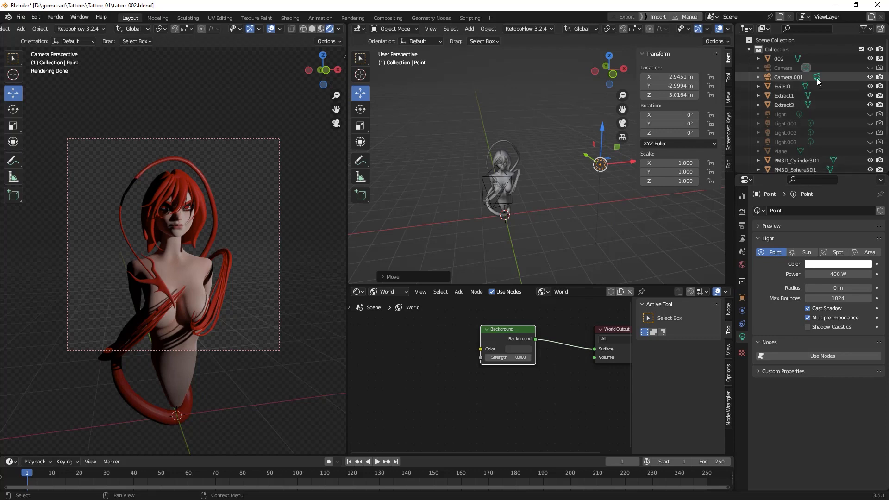
scroll(821, 134, down, 3)
click(880, 163)
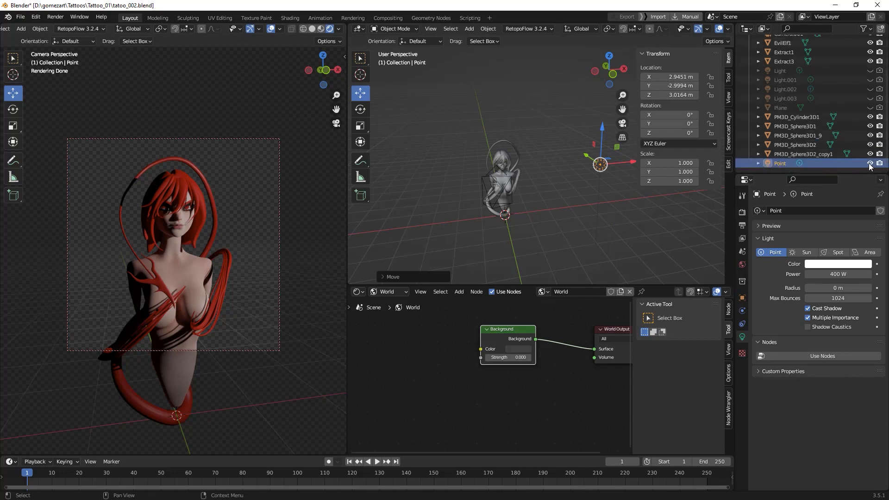
double_click(779, 163)
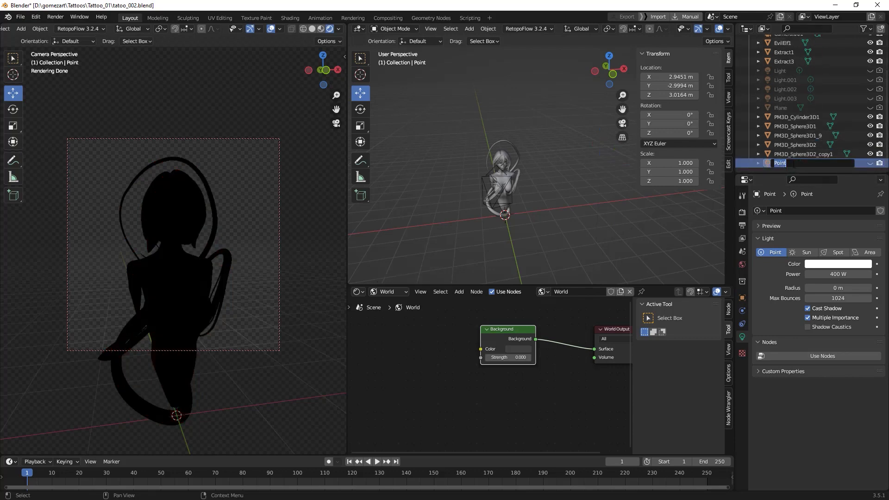
text(Key)
key(Return)
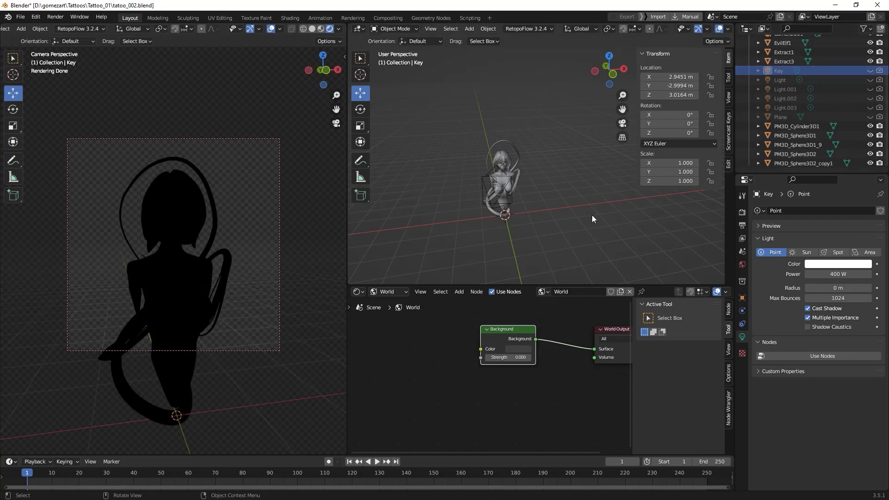
- Add a second point light and place it behind the figure at about X -0.90, Y 2.63, Z 2.18 m
key(shift+a)
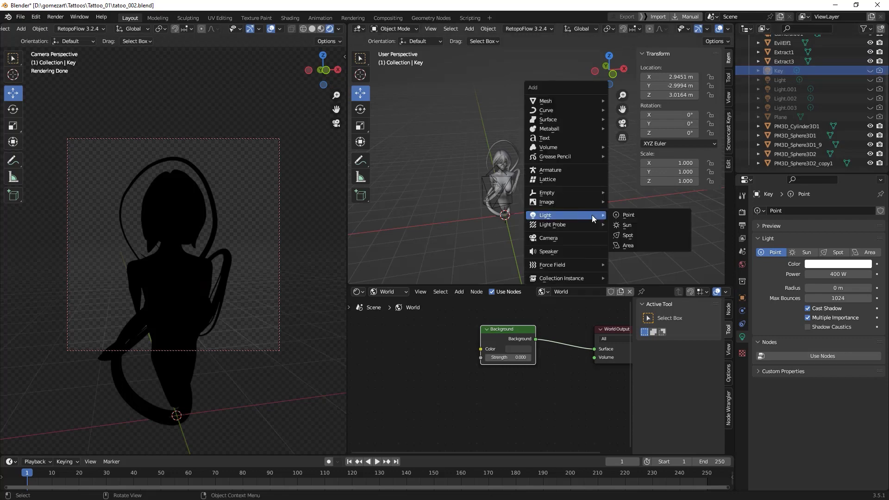
click(643, 216)
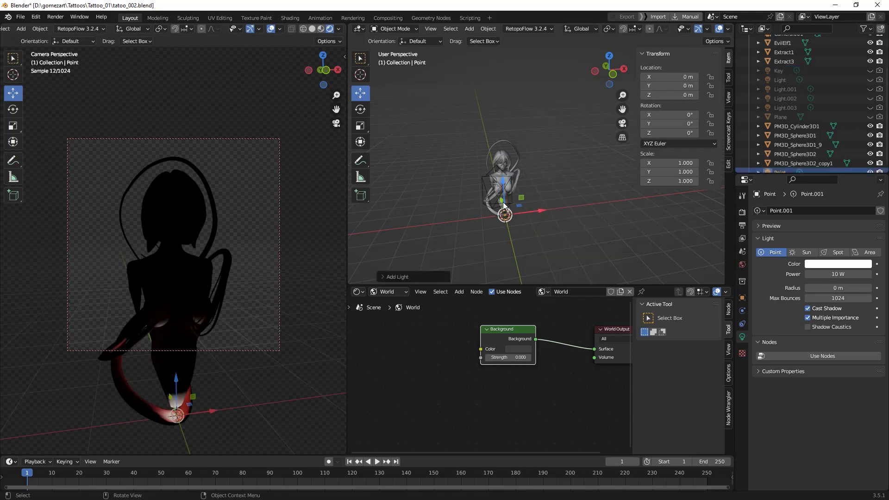
mouse_move(478, 220)
middle_down()
mouse_move(552, 233)
mouse_move(477, 208)
middle_up()
key(g)
key(y)
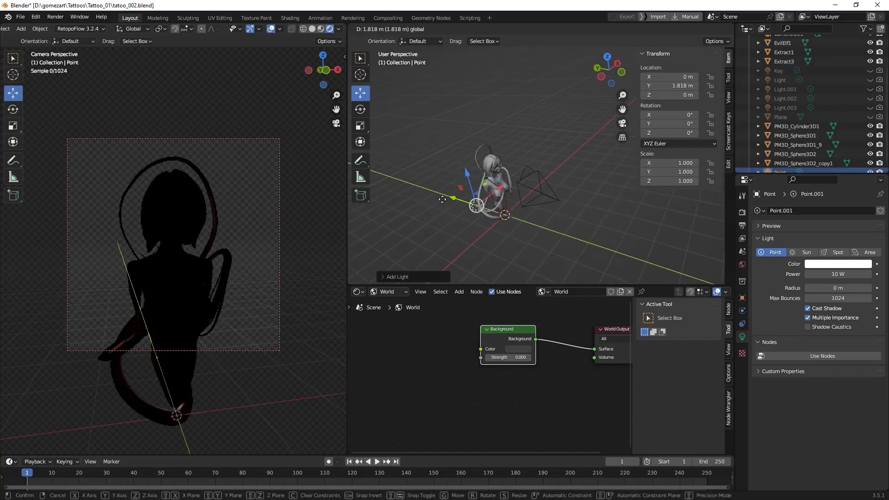
drag(433, 198, 432, 197)
drag(493, 186, 432, 129)
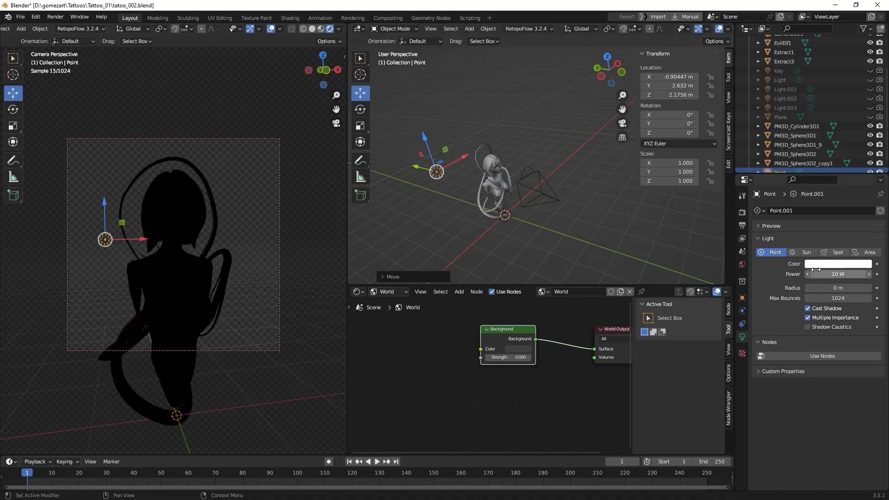
- Set the rear point light's power to 1000 W and move it closer, to about X -0.99, Y 1.92 m
click(832, 274)
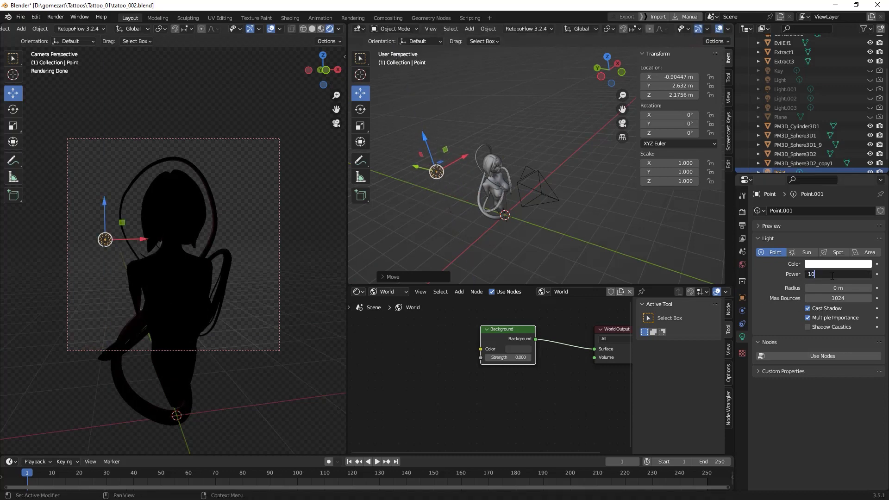
text(1000)
key(Return)
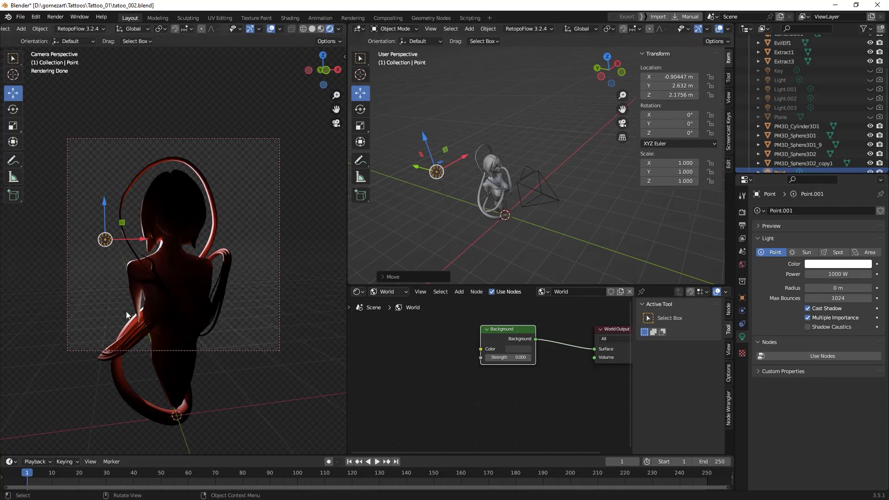
mouse_move(418, 166)
mouse_down()
mouse_move(470, 167)
mouse_move(416, 169)
mouse_move(426, 172)
mouse_up()
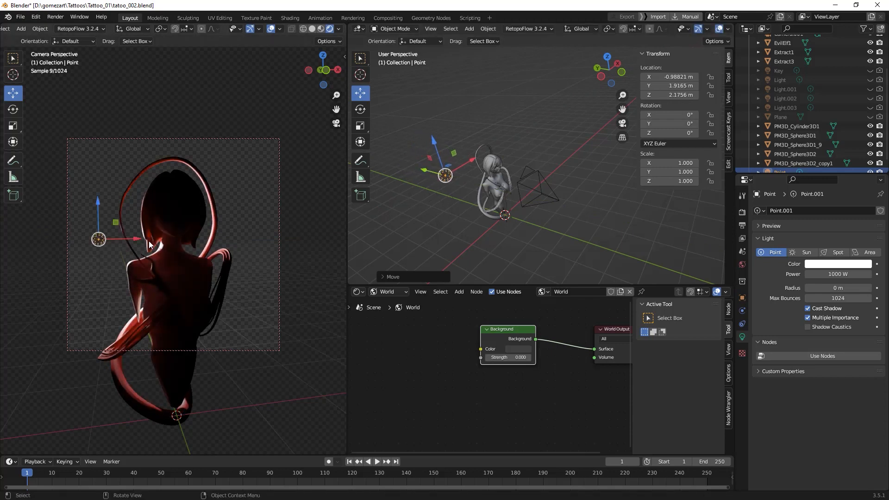
- Color the rear point light blue with hue about 0.596 and saturation 0.9, and clear the selection
click(829, 265)
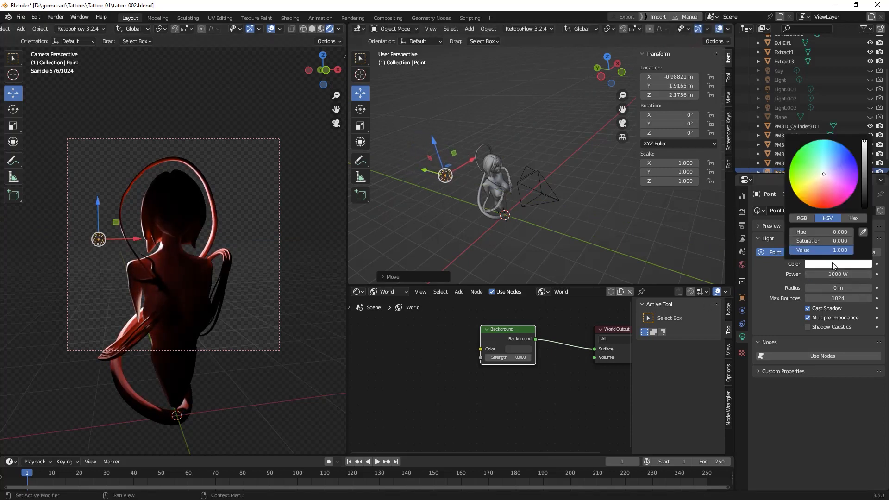
drag(824, 174, 833, 154)
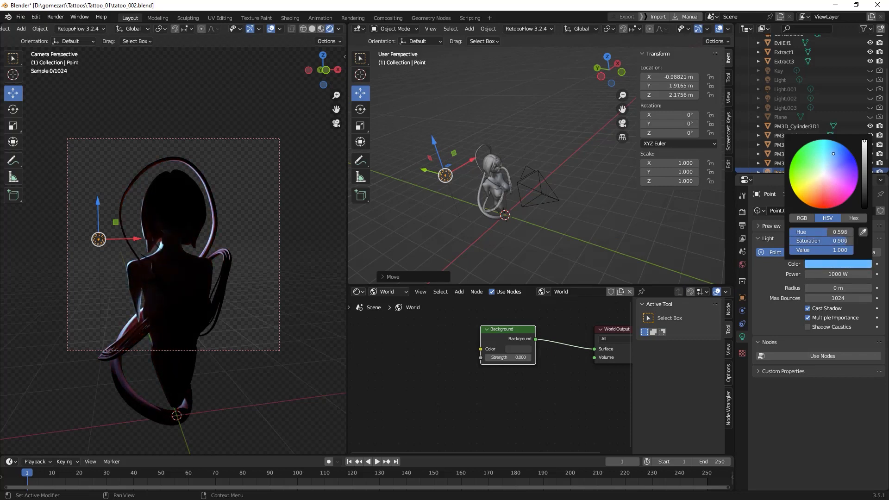
click(630, 243)
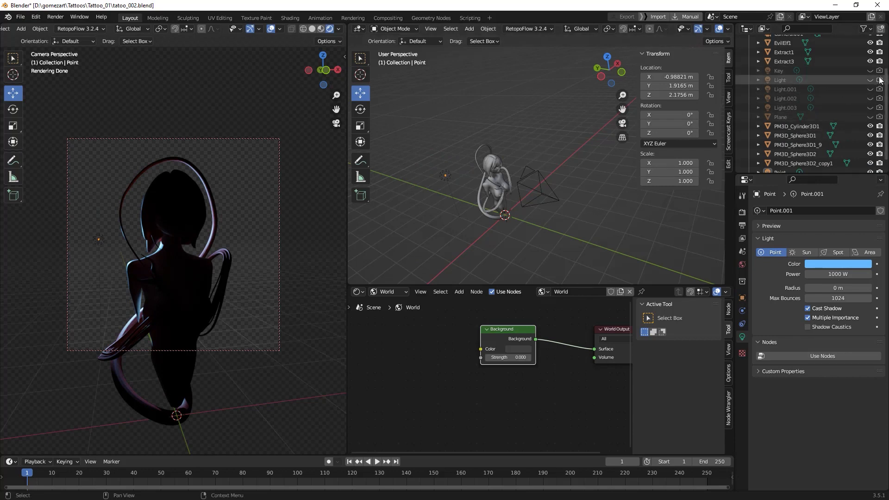
scroll(873, 74, down, 1)
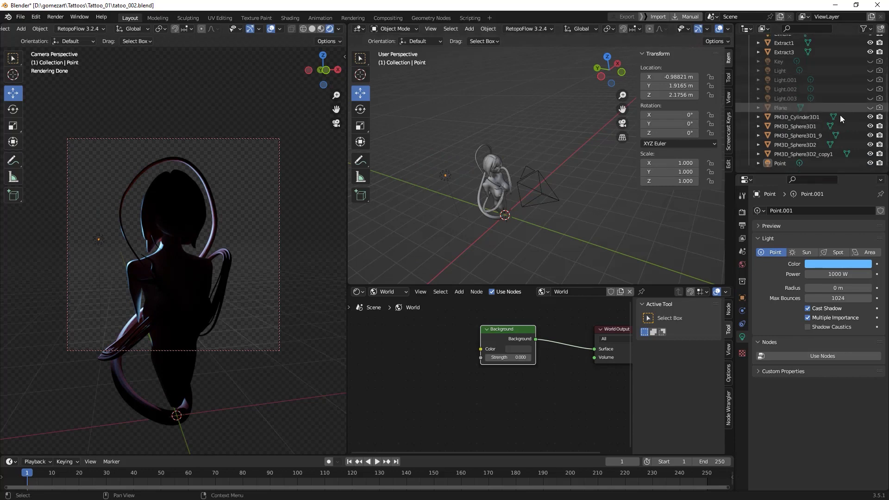
- Rename the blue rear point light as Rim
double_click(780, 163)
text(Rim)
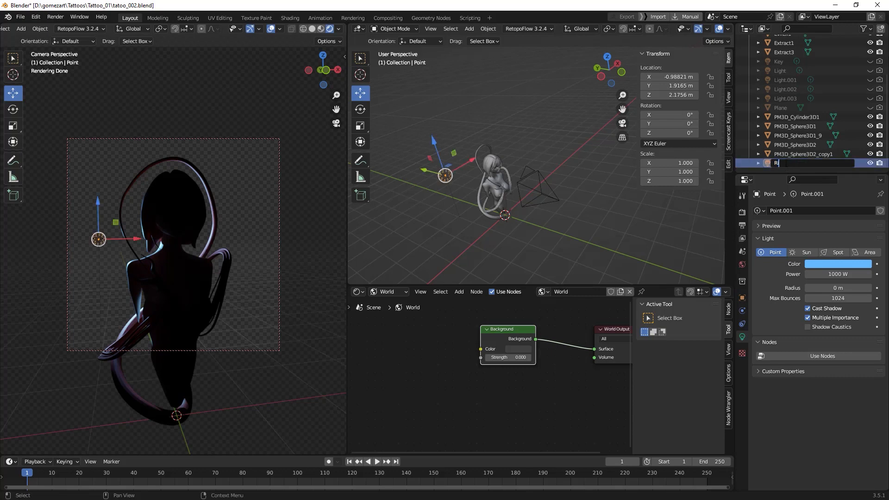
key(Return)
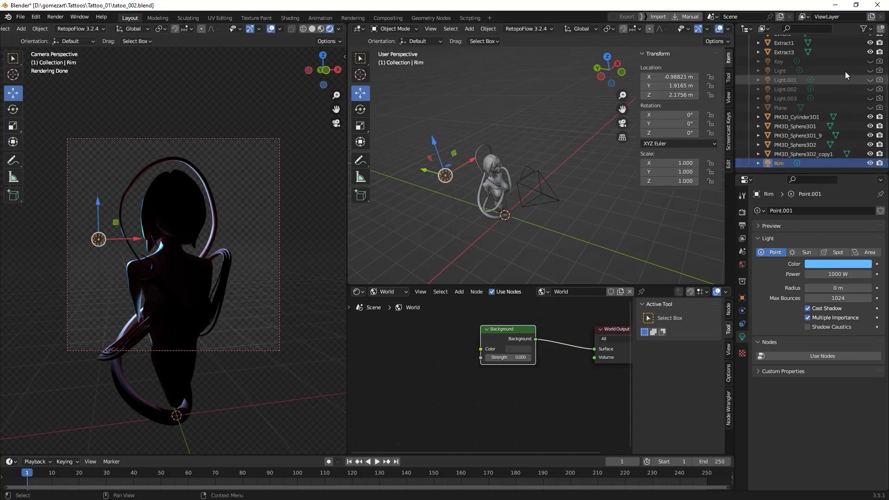
- Show the Key light and toggle the Rim light's visibility off and on to compare their combined lighting
click(870, 61)
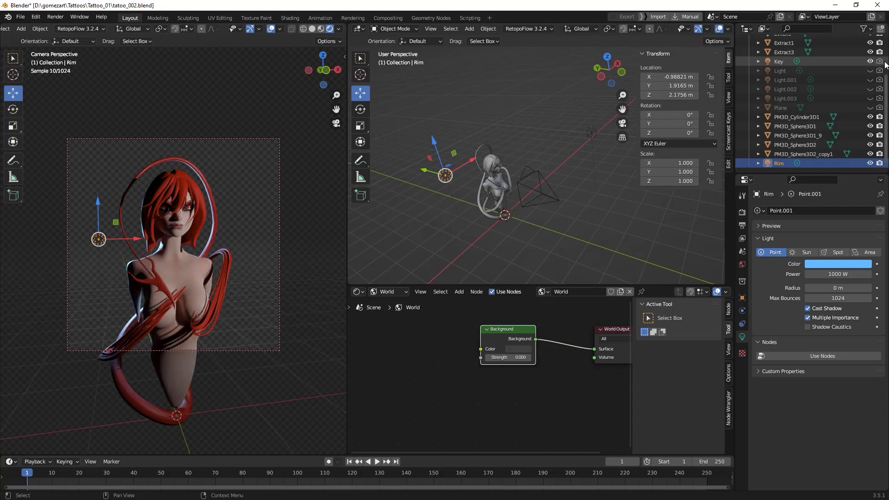
click(884, 62)
click(884, 163)
click(871, 163)
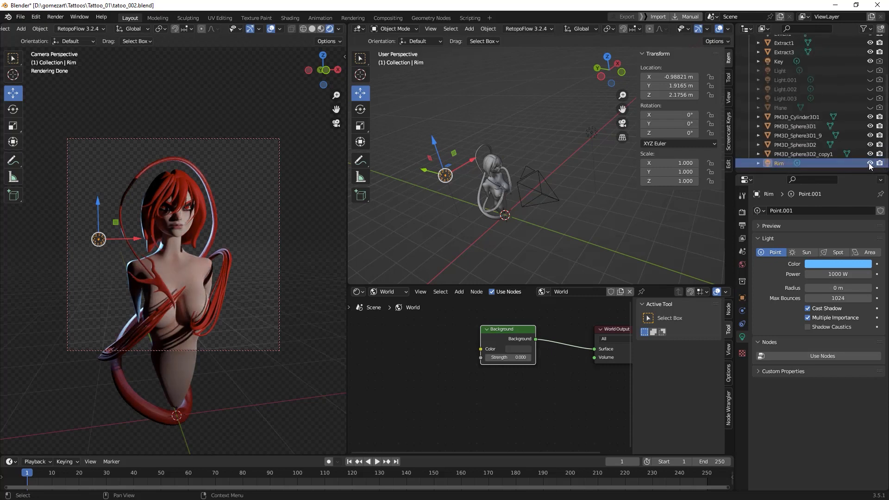
click(871, 164)
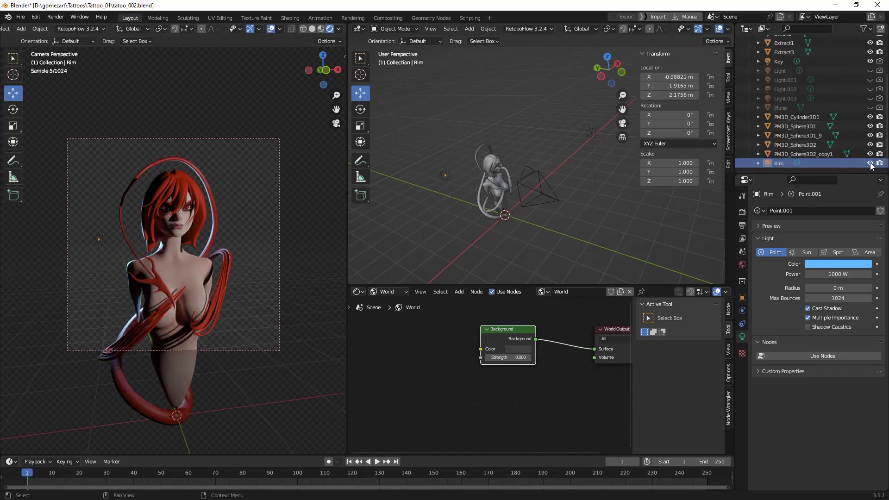
- Hide both the Key and Rim lights in the viewport
scroll(866, 157, up, 4)
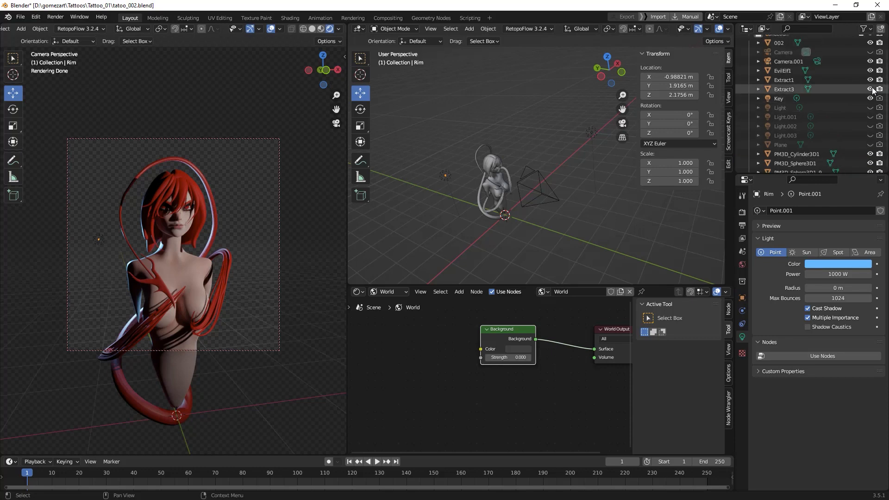
click(871, 98)
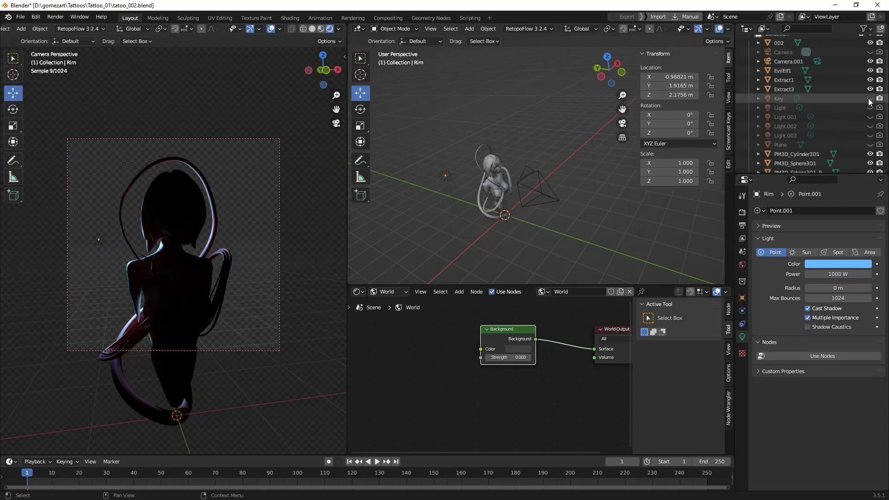
scroll(870, 131, down, 4)
click(871, 163)
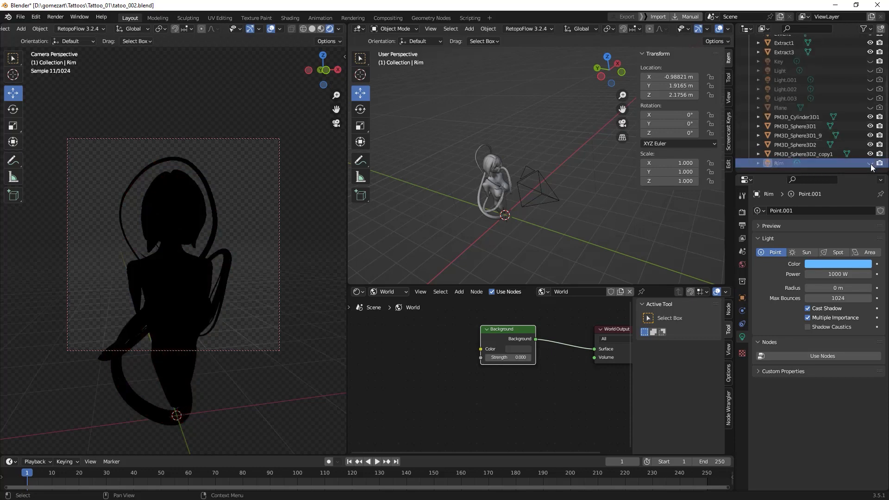
- Add a third point light and place it beside the figure at about X -2.04, Y 0, Z 1.68 m
middle_drag(511, 224, 487, 206)
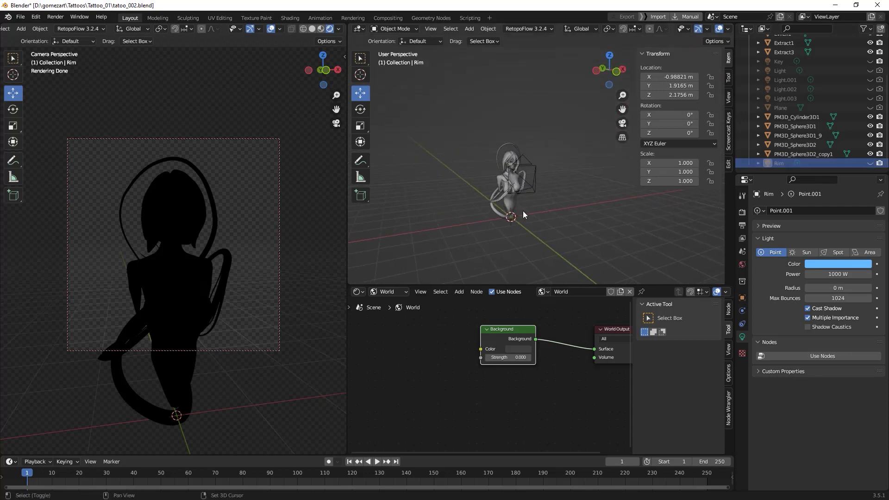
key(shift+a)
mouse_move(523, 210)
click(561, 210)
middle_drag(565, 212, 546, 221)
key(g)
key(x)
click(495, 223)
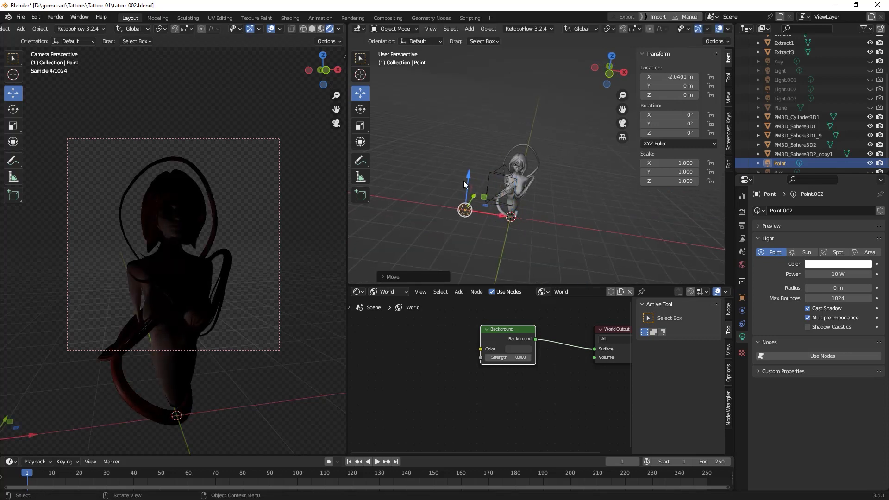
key(g)
key(z)
click(473, 137)
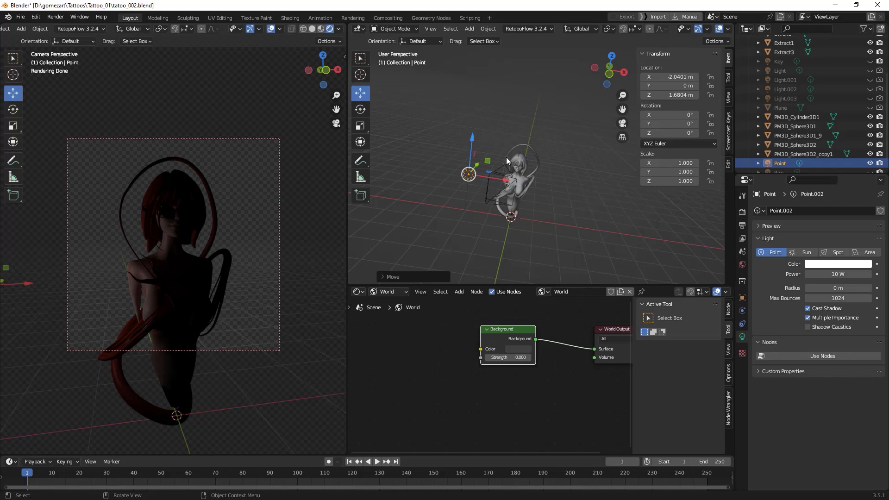
- Move the third point light forward and closer to the figure, to about X -1.77, Y -0.82 m
middle_drag(506, 157, 434, 187)
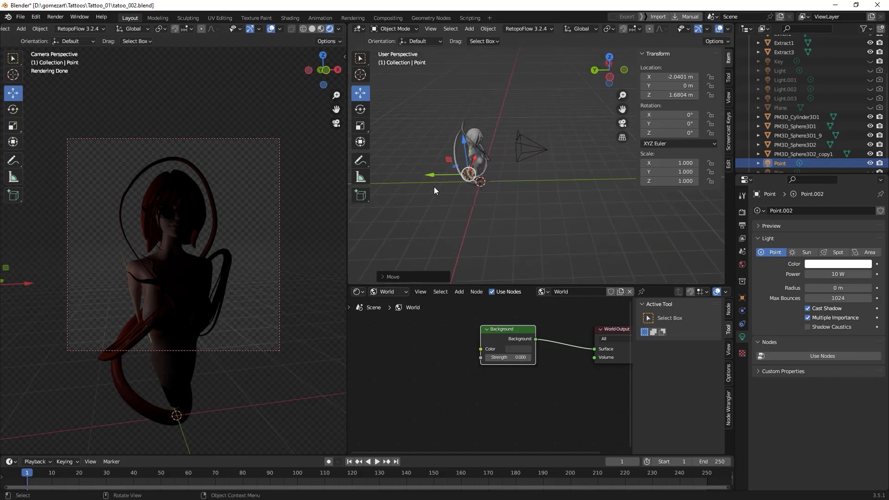
drag(428, 173, 448, 174)
middle_drag(513, 175, 428, 160)
drag(516, 163, 522, 160)
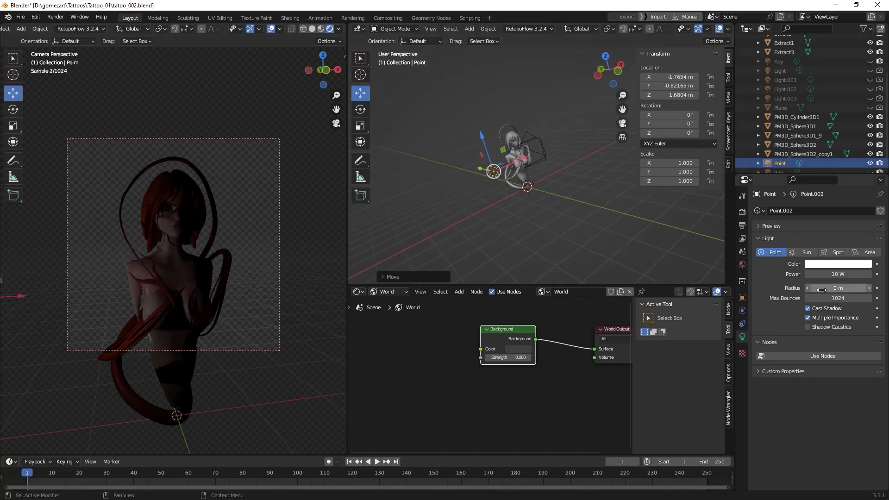
- Set the third point light's power to 25 W and move it further forward to about Y -1.31 m
click(838, 274)
text(10)
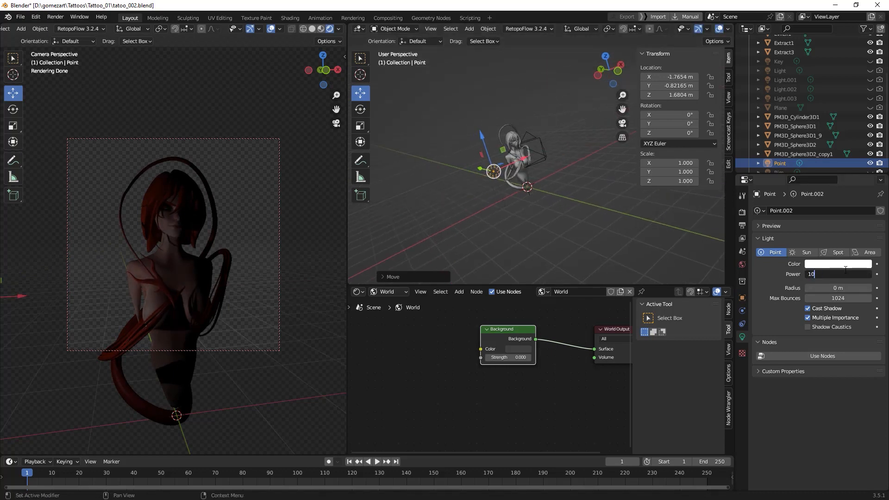
text(0)
key(Return)
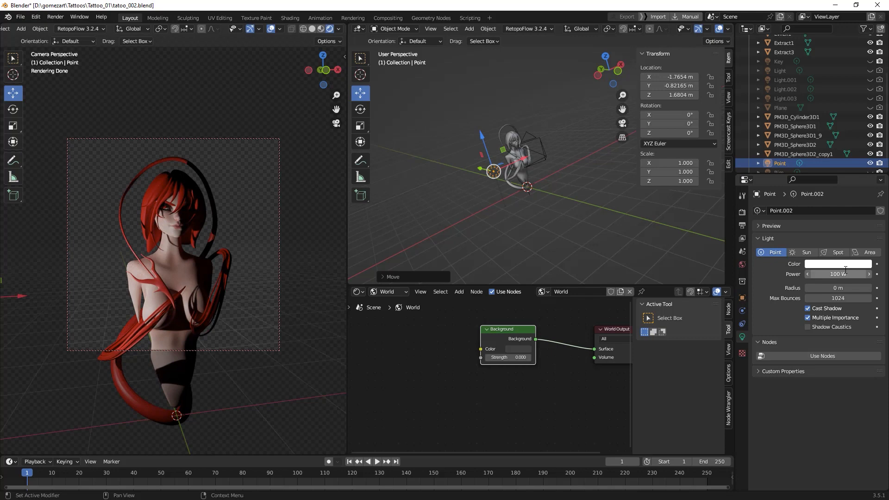
click(846, 274)
key(Return)
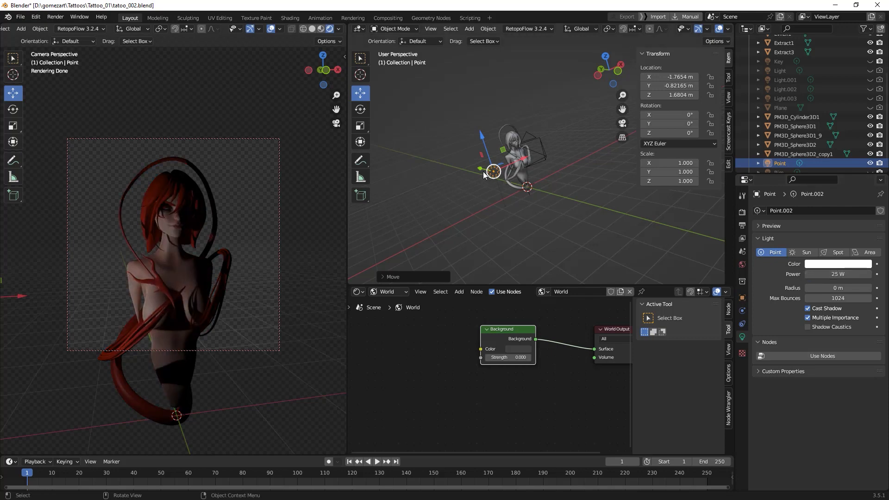
drag(479, 170, 485, 170)
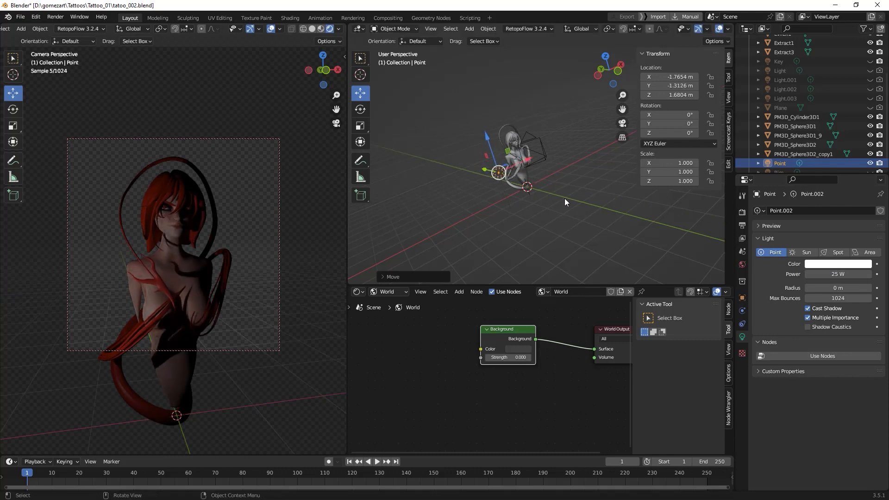
- Show the Rim and Key lights again alongside the third point light
middle_drag(565, 198, 514, 190)
scroll(887, 155, down, 1)
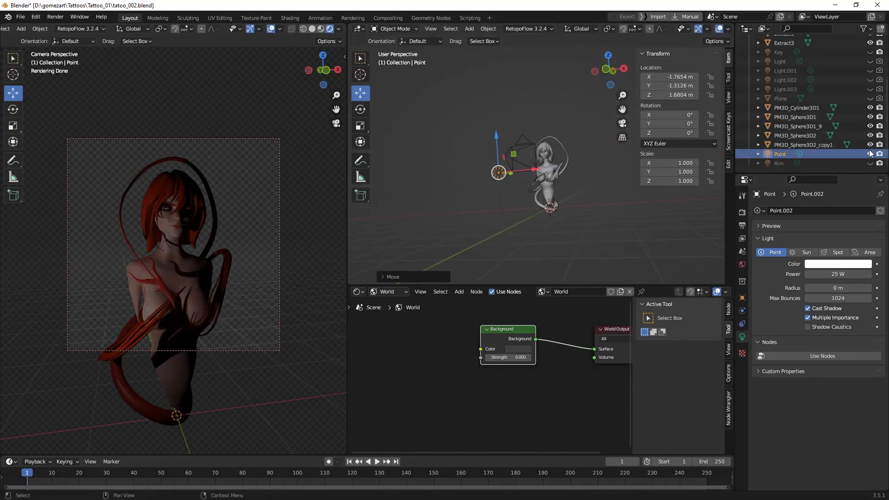
click(870, 163)
scroll(861, 130, up, 5)
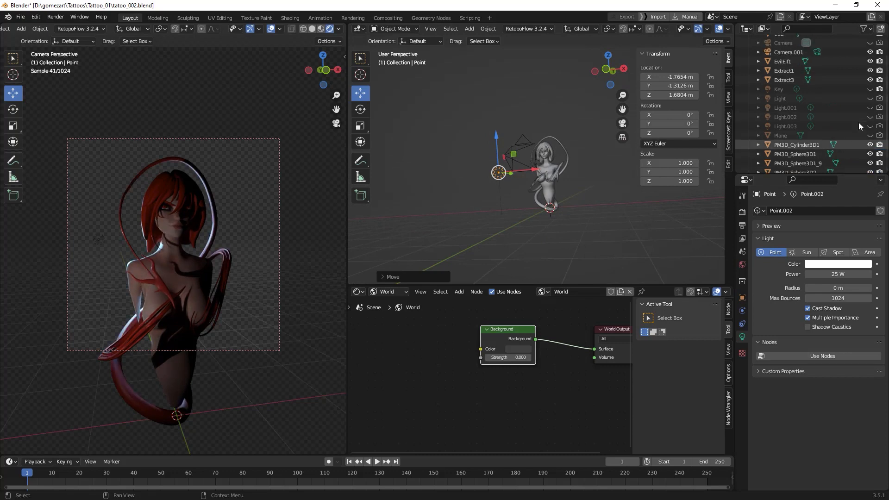
click(871, 108)
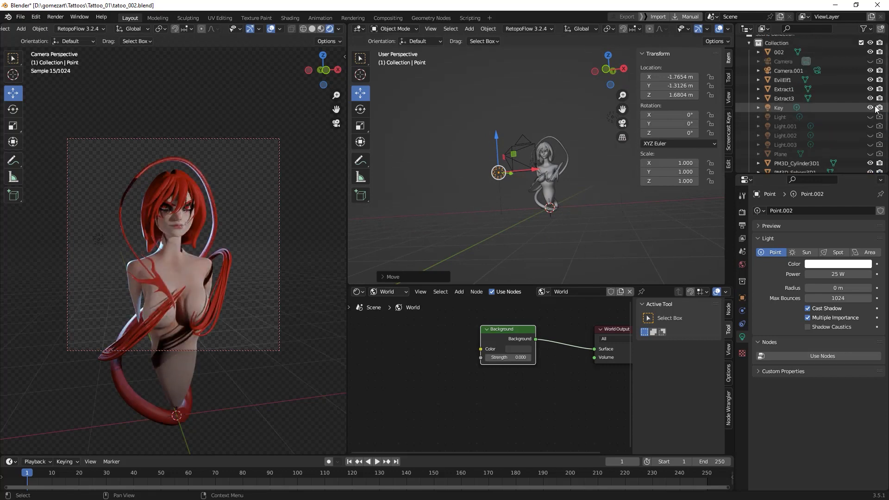
- Move the Key light farther from the figure, to about X 3.76, Y -3.18 m
middle_drag(535, 189, 604, 170)
scroll(586, 129, down, 2)
click(594, 143)
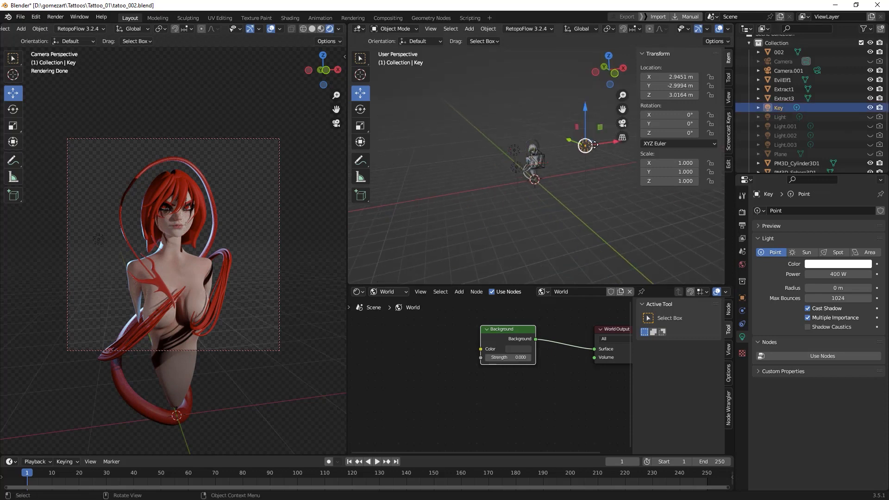
drag(606, 144, 578, 139)
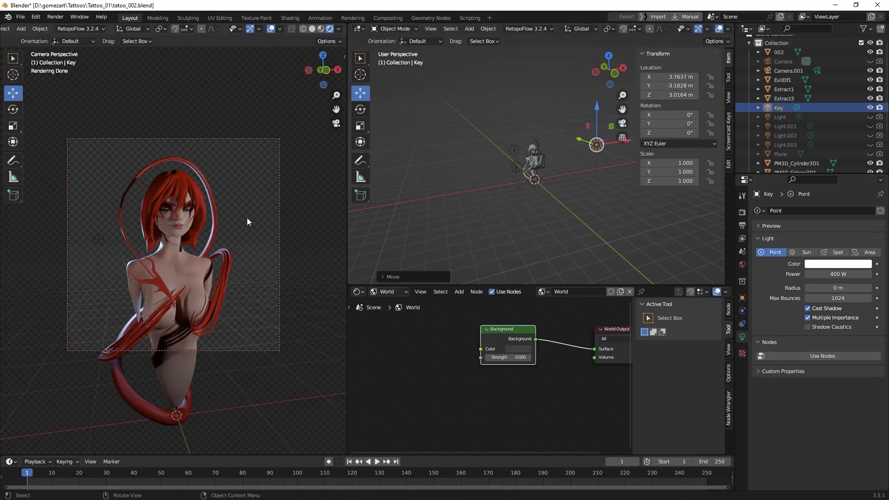
- Reframe the figure in the camera view from a slightly turned angle with Camera to View enabled
key(n)
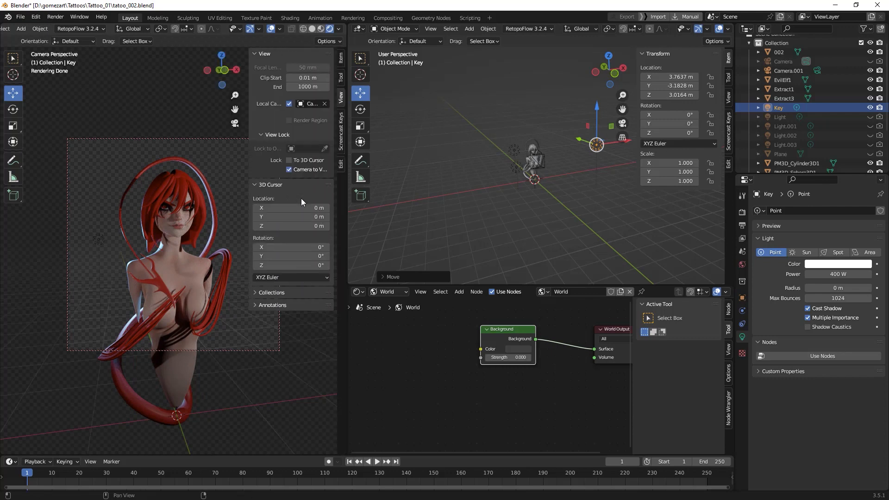
click(289, 104)
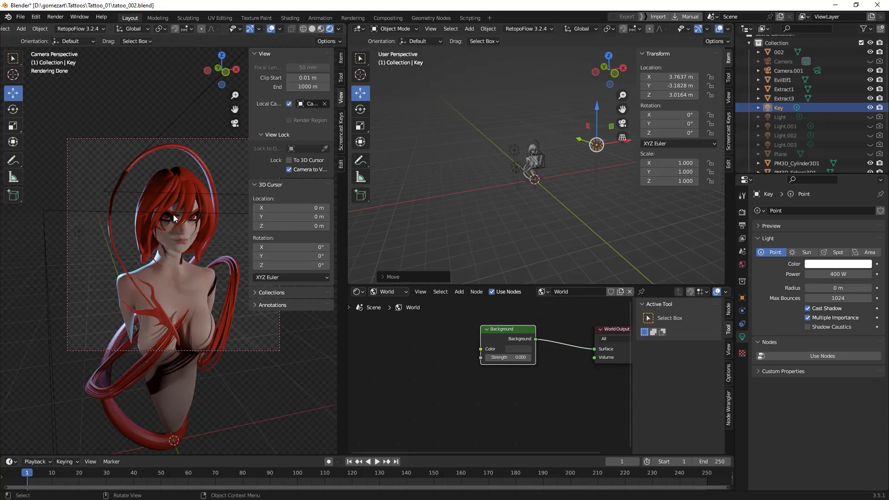
scroll(174, 215, up, 2)
scroll(175, 213, down, 3)
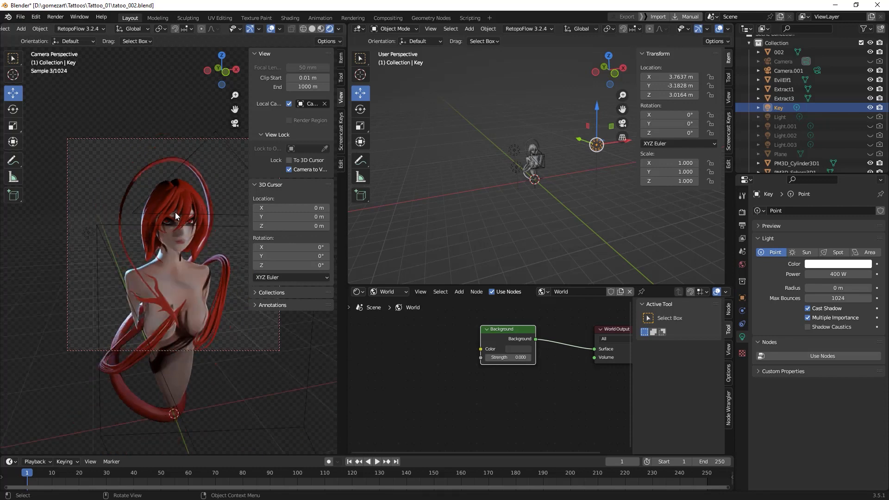
scroll(176, 212, up, 2)
scroll(237, 201, down, 1)
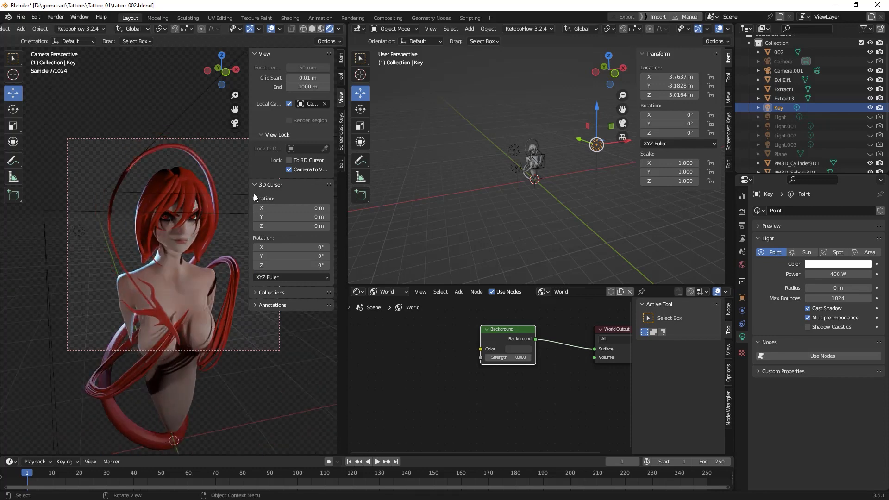
- Zoom the camera viewport in on the upper body with Camera to View off, and re-enable the lock
click(289, 169)
scroll(205, 220, up, 2)
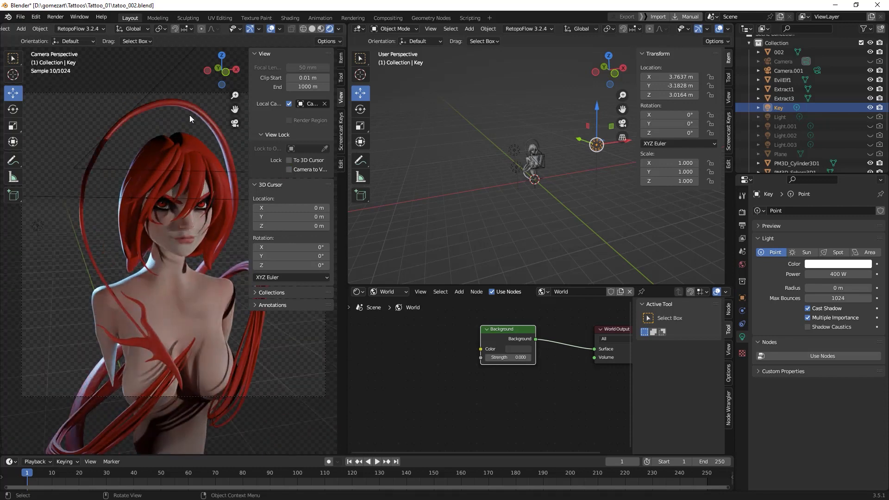
click(289, 170)
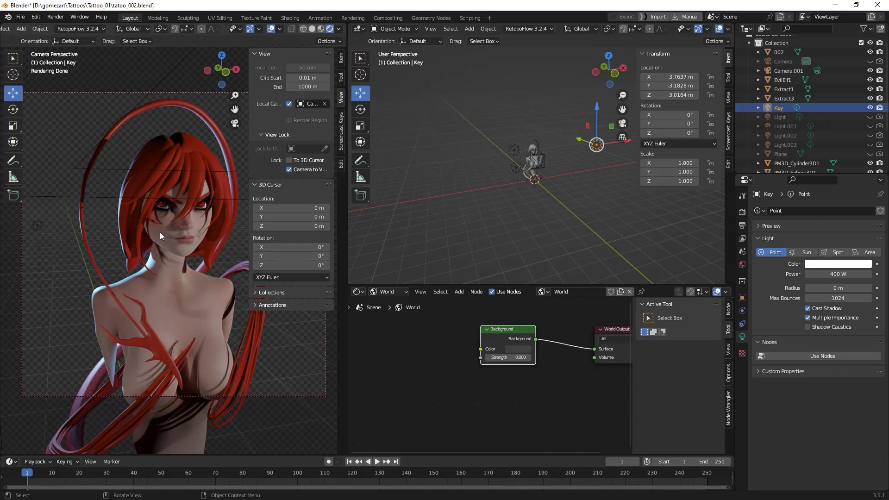
key(n)
- Add a fourth point light and move it along X to about 2.06 m, on the opposite side of the figure
middle_drag(543, 206, 531, 191)
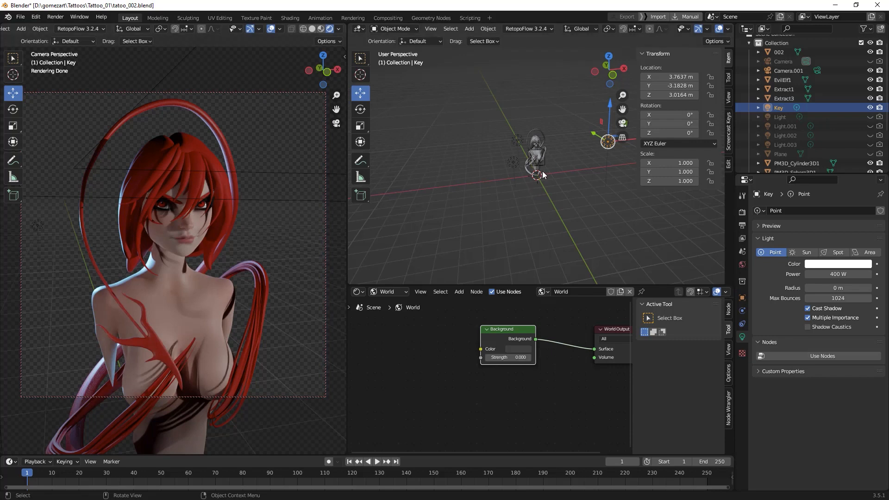
click(511, 162)
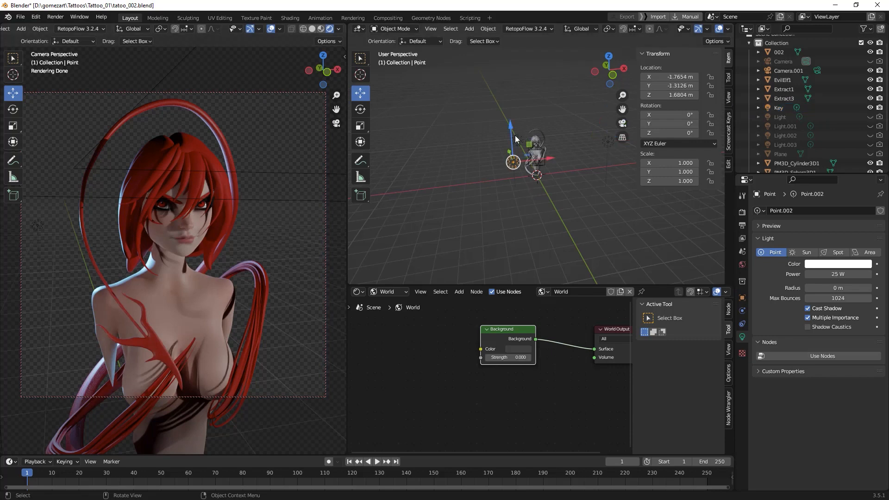
click(517, 140)
key(shift+a)
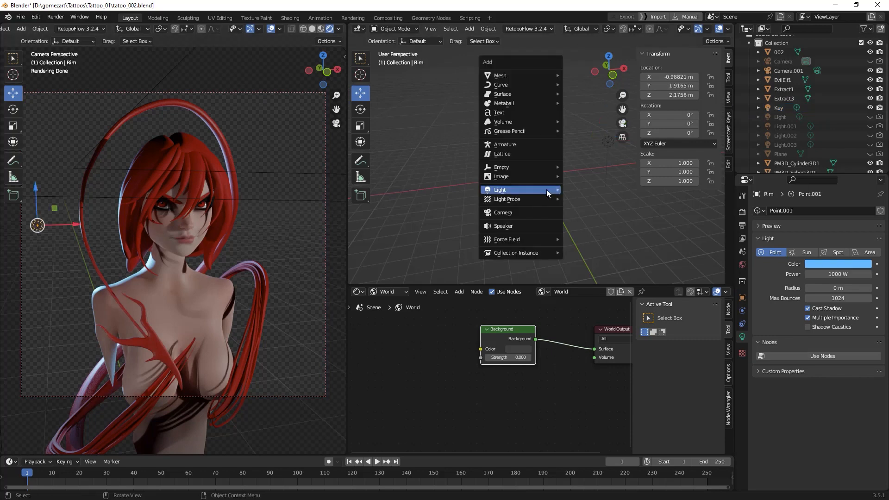
mouse_move(547, 191)
click(588, 190)
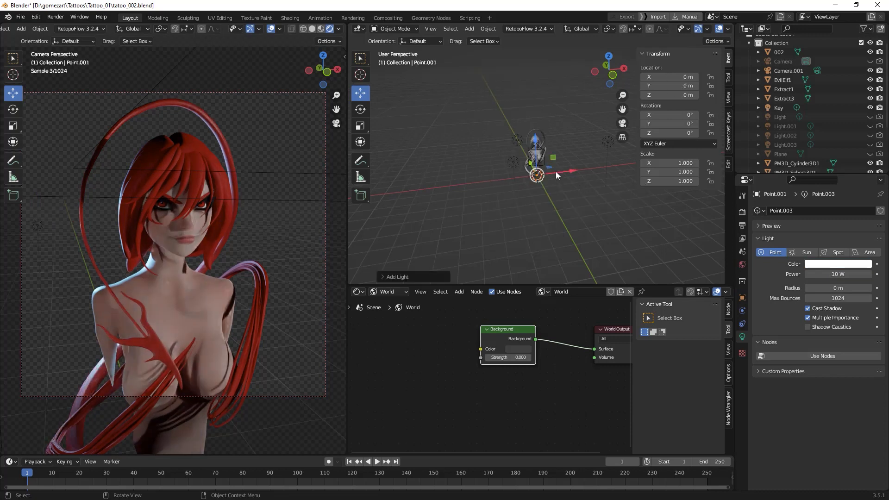
key(g)
key(x)
click(579, 180)
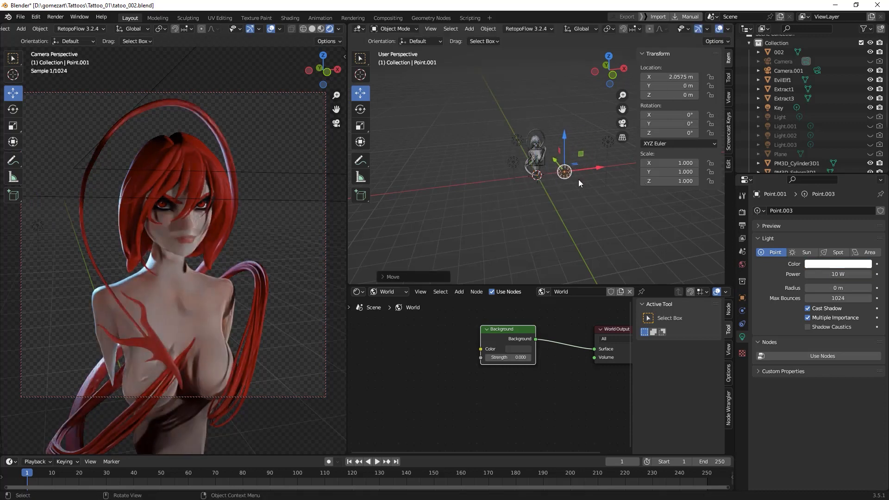
- Color the fourth point light a saturated orange
middle_drag(579, 179, 586, 156)
click(838, 264)
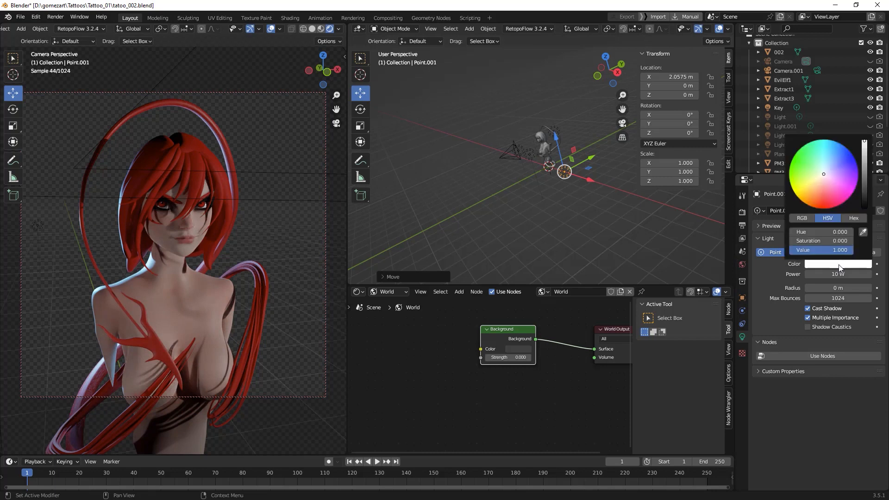
drag(824, 190, 806, 202)
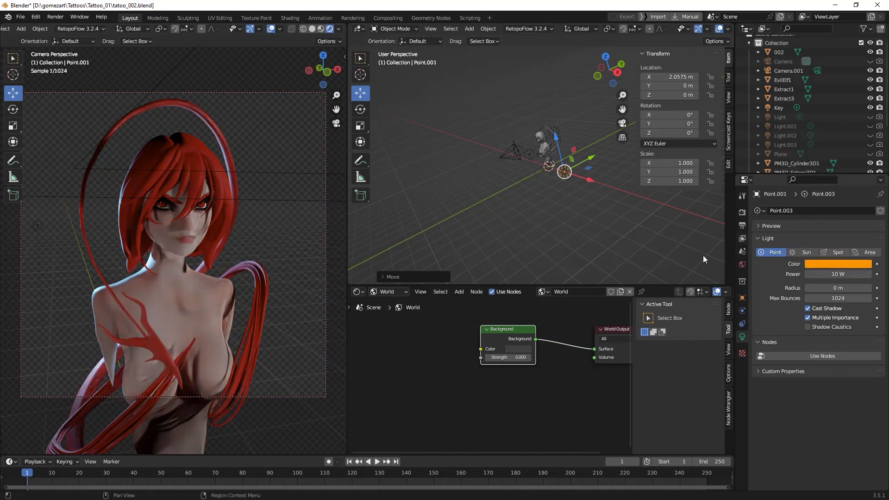
- Set the orange point light's power to 500 W
click(839, 273)
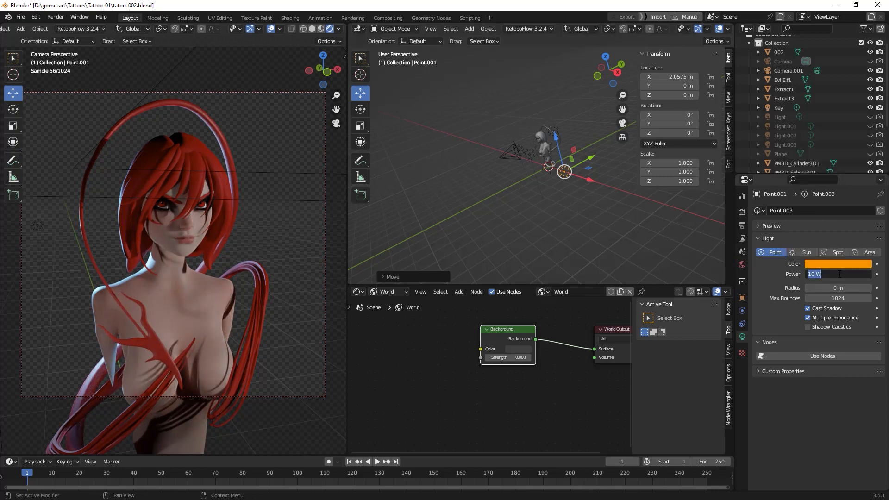
text(500)
key(Return)
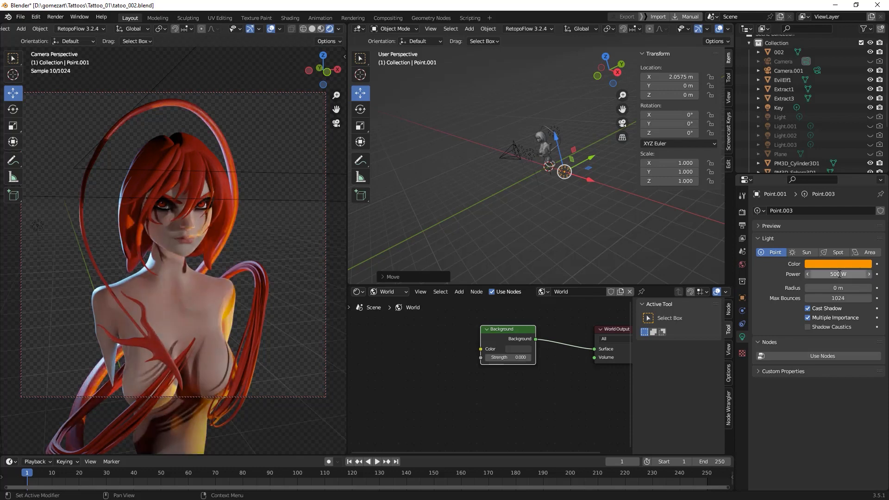
- Move the orange light to about X 1.09 m and Z 0.22 m, and set its power to 100 W
middle_drag(507, 199, 558, 138)
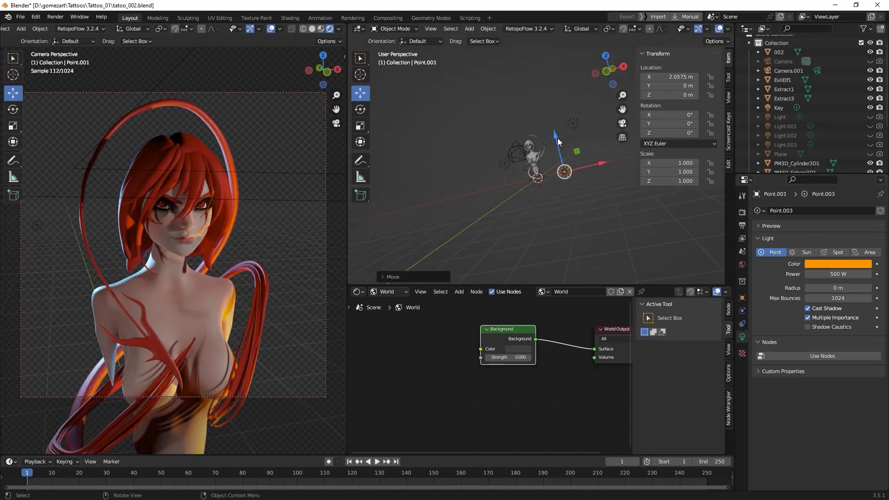
drag(555, 135, 557, 156)
drag(603, 181, 542, 132)
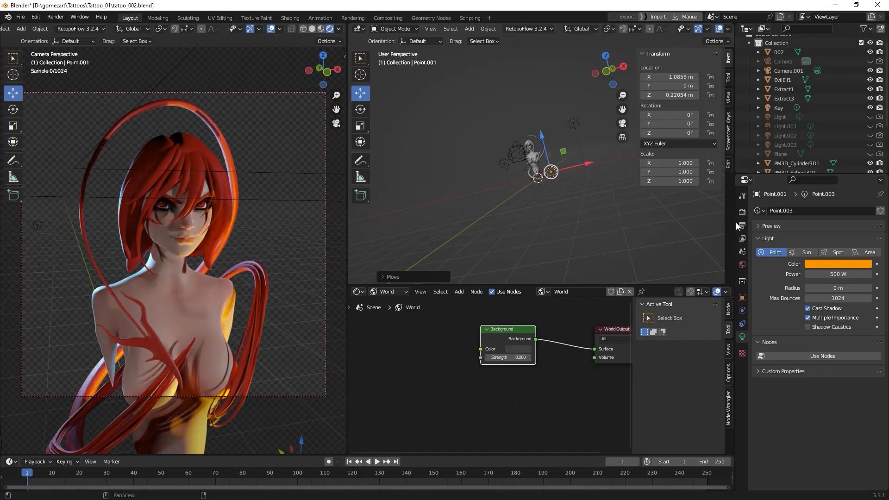
click(830, 274)
text(100)
key(Return)
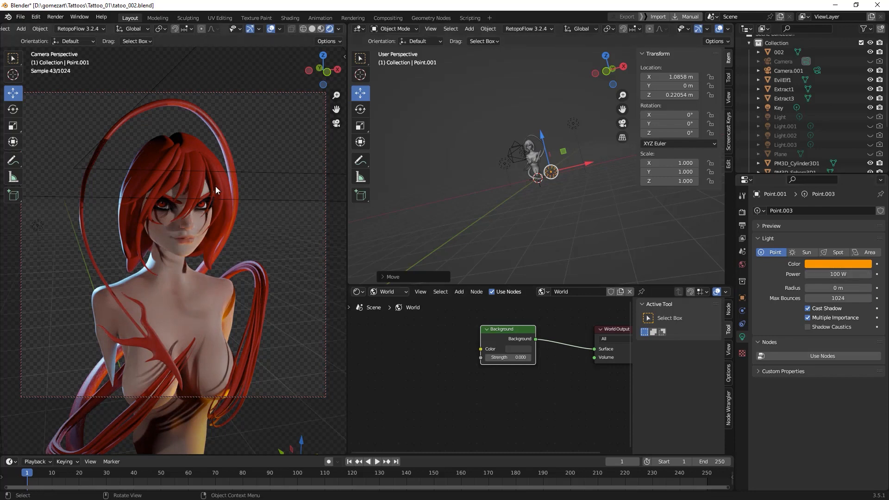
- Shift the orange light to about X 1.12 m and Y 0.38 m
drag(592, 160, 593, 161)
middle_drag(572, 201, 495, 239)
drag(584, 160, 588, 159)
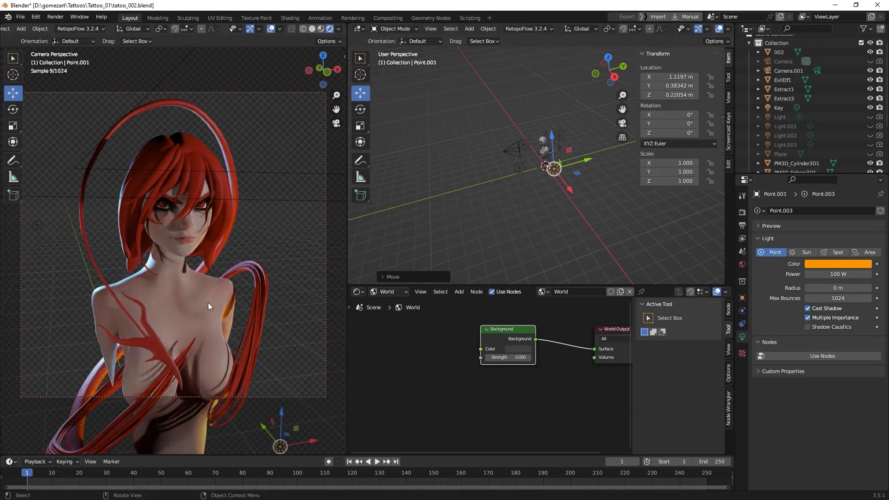
- Add a plane mesh beneath the figure and scale it up by about 2.585
middle_drag(512, 226, 535, 206)
mouse_move(590, 219)
middle_down()
mouse_move(599, 199)
mouse_move(636, 199)
mouse_move(580, 216)
middle_up()
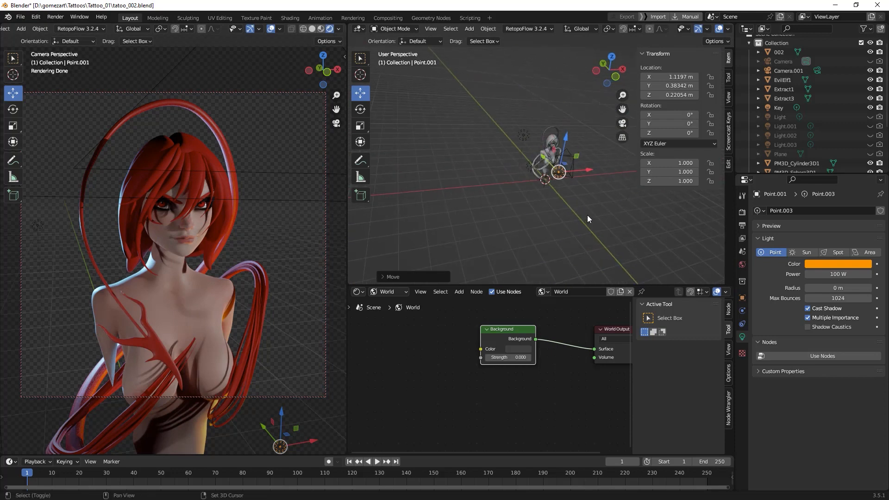
key(shift+a)
mouse_move(588, 215)
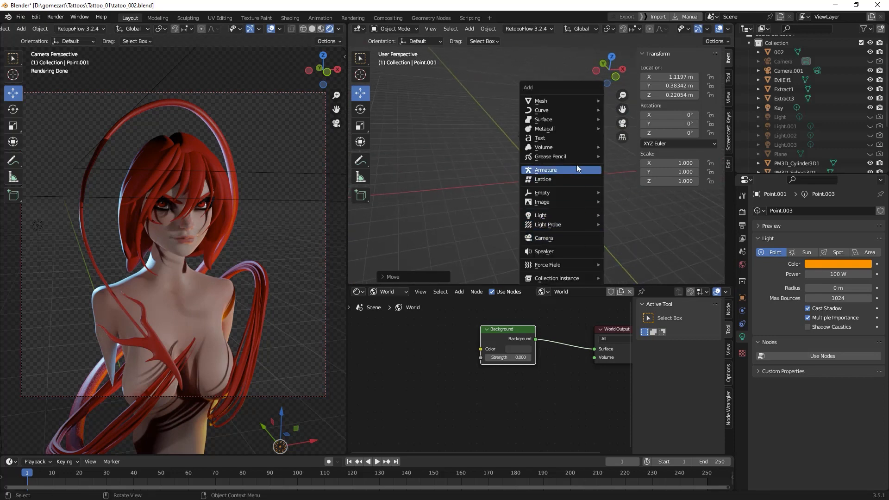
mouse_move(571, 96)
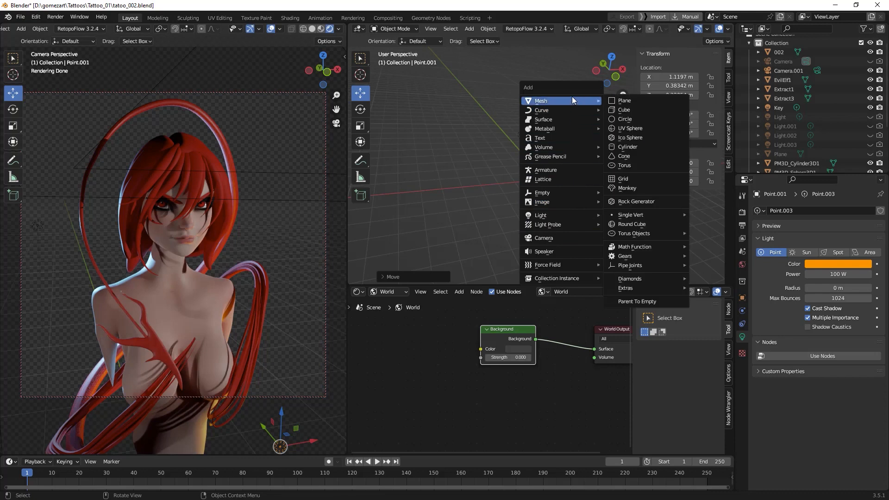
click(610, 99)
middle_drag(549, 193, 535, 191)
key(s)
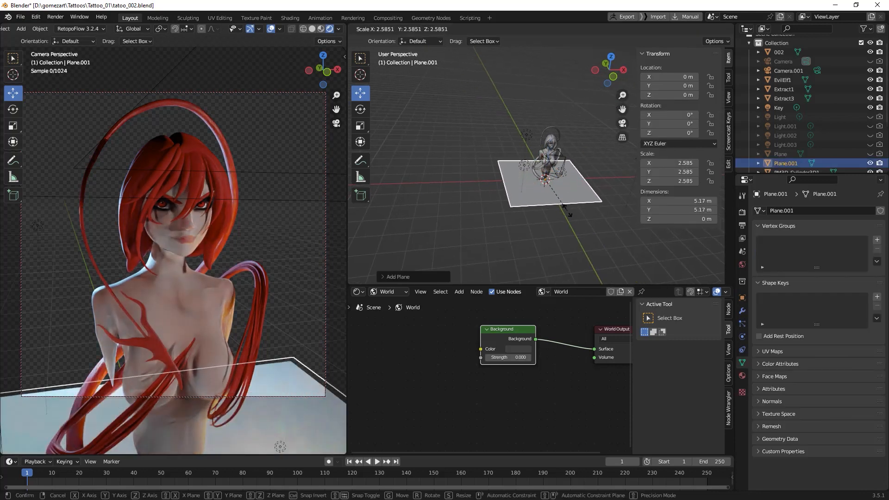
click(524, 210)
- Lower the plane along Z to about -0.90 m
key(g)
key(z)
click(547, 160)
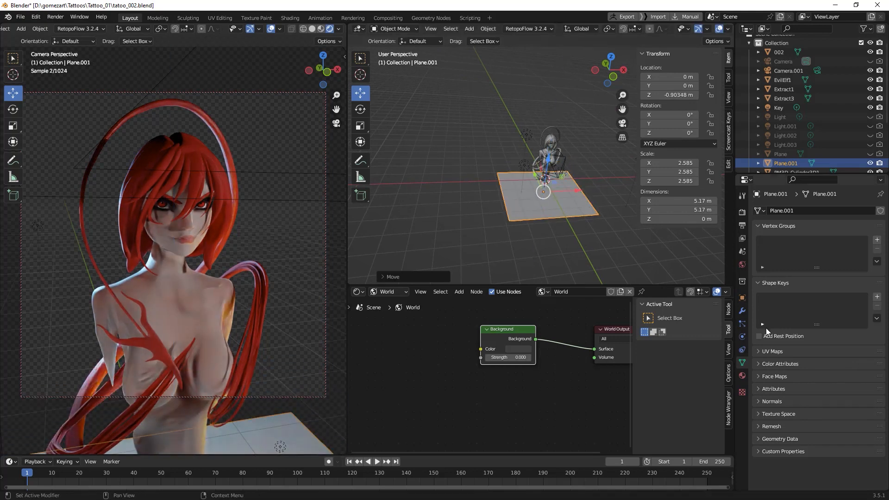
- Disable Camera under Ray Visibility for the plane in its object visibility settings
click(742, 298)
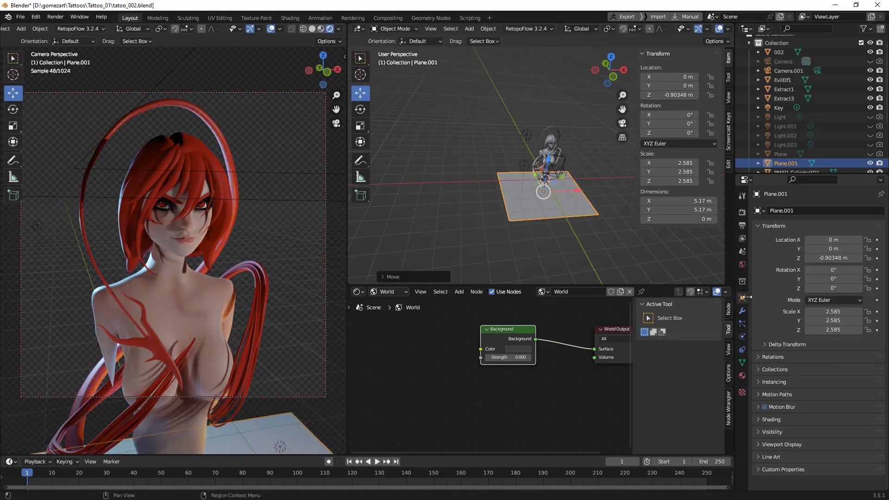
click(810, 430)
scroll(818, 419, down, 6)
scroll(826, 420, down, 2)
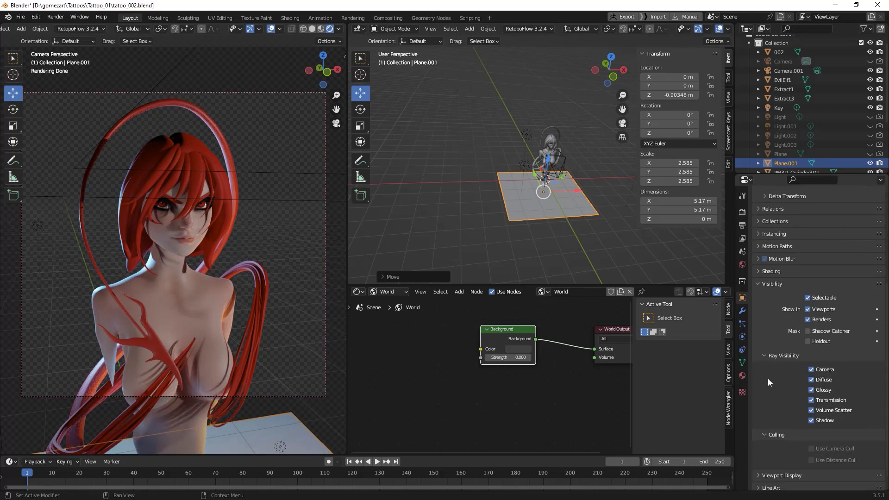
click(811, 370)
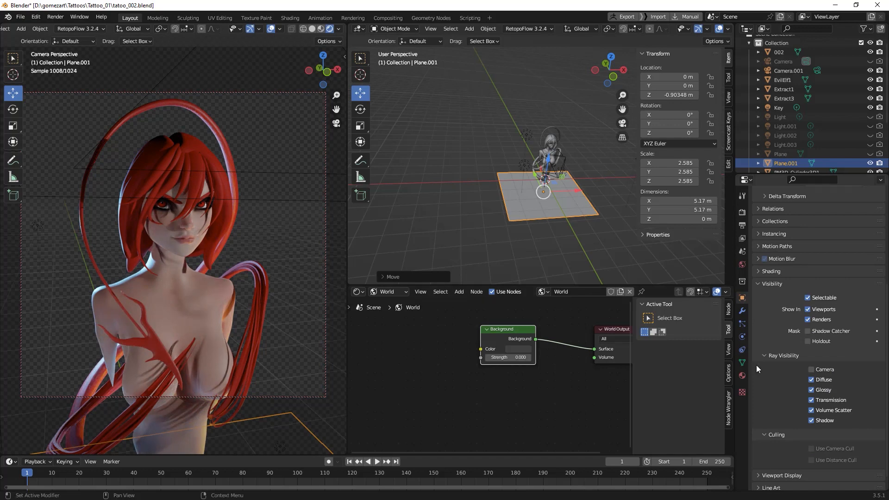
- Compare the render preview with the plane's Camera and Diffuse ray visibility switched on and off
click(811, 369)
click(810, 370)
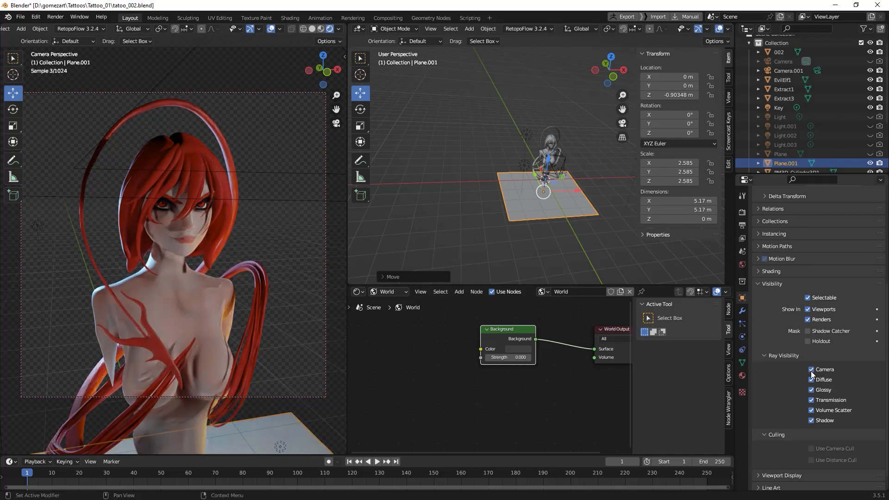
click(810, 380)
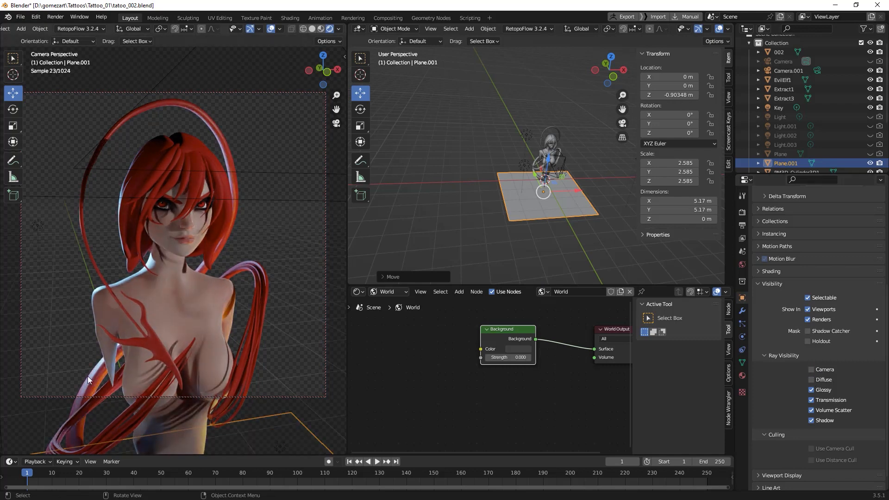
click(812, 380)
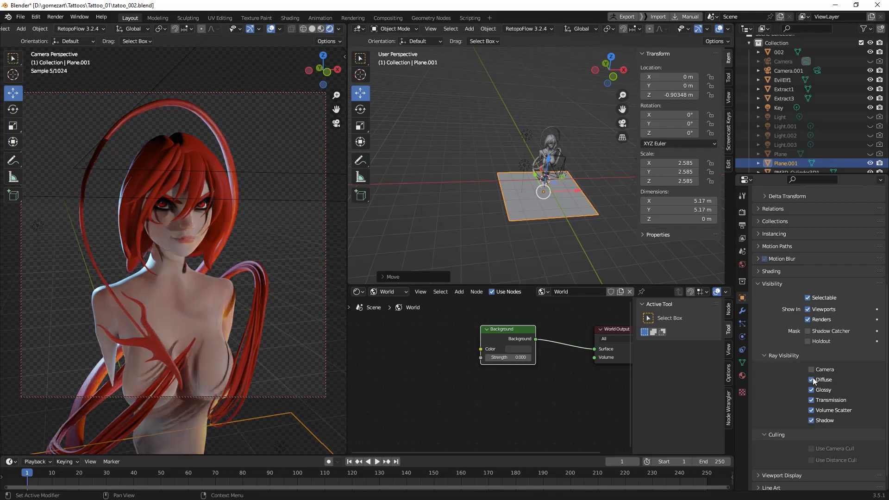
click(811, 370)
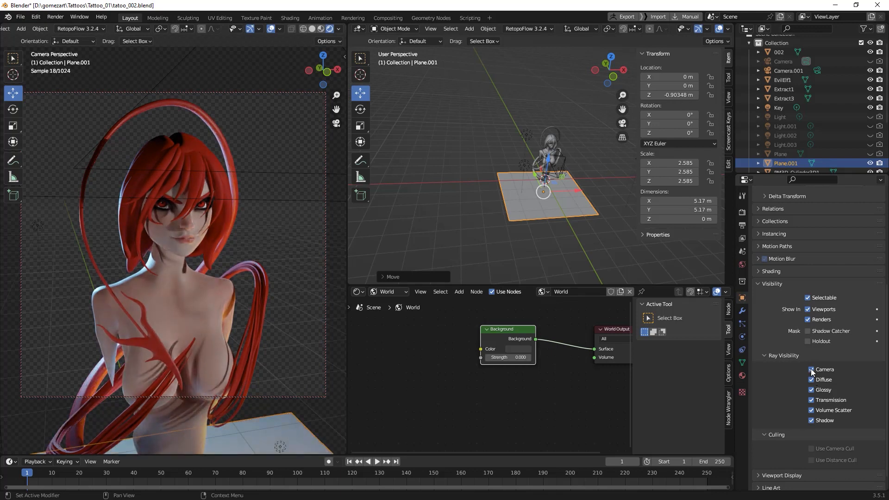
click(811, 370)
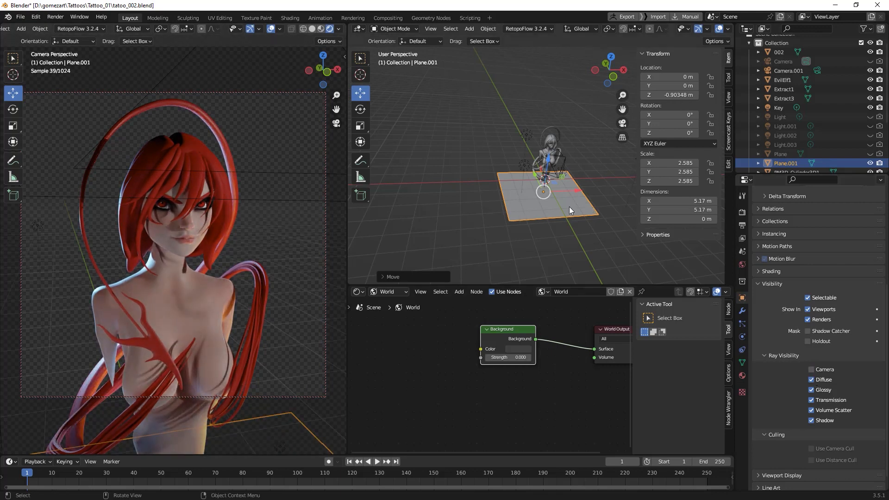
- Create a new material for the plane and make its base color a saturated orange-red
click(387, 292)
click(391, 302)
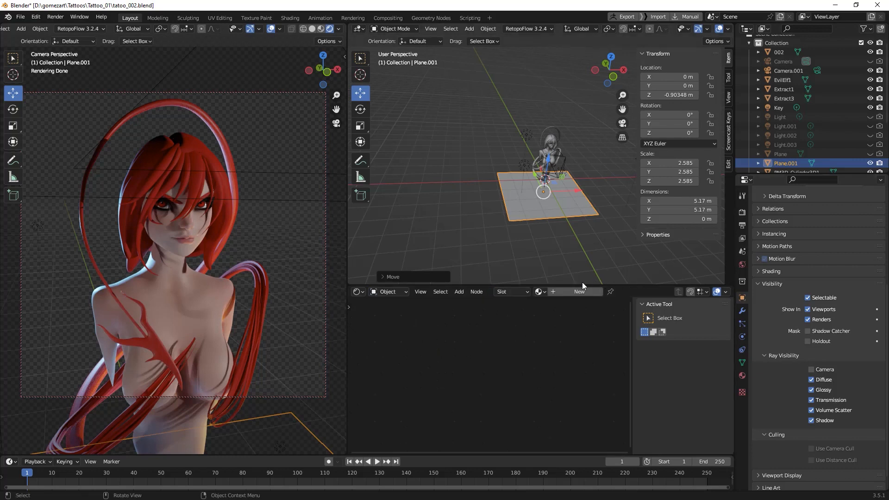
click(572, 292)
click(529, 371)
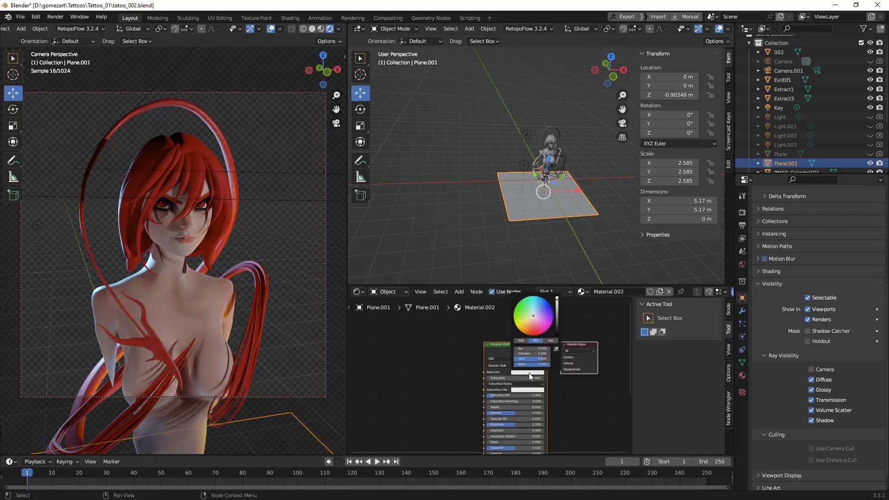
drag(535, 315, 528, 335)
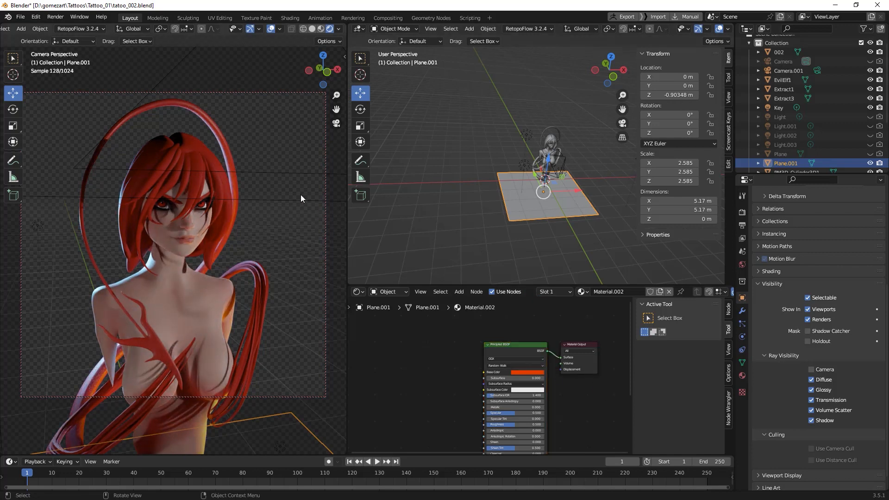
- Check the objects' render visibility, render the camera view and inspect the rendered figure's lighting up close
click(418, 174)
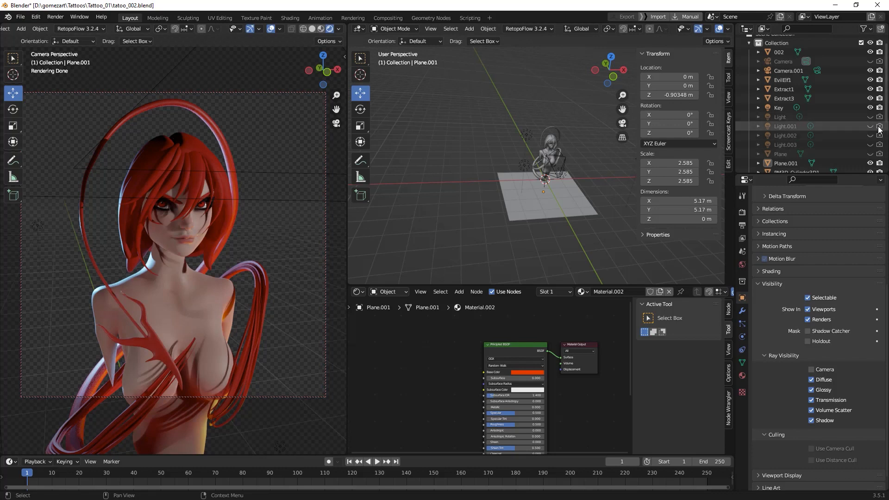
scroll(881, 156, down, 4)
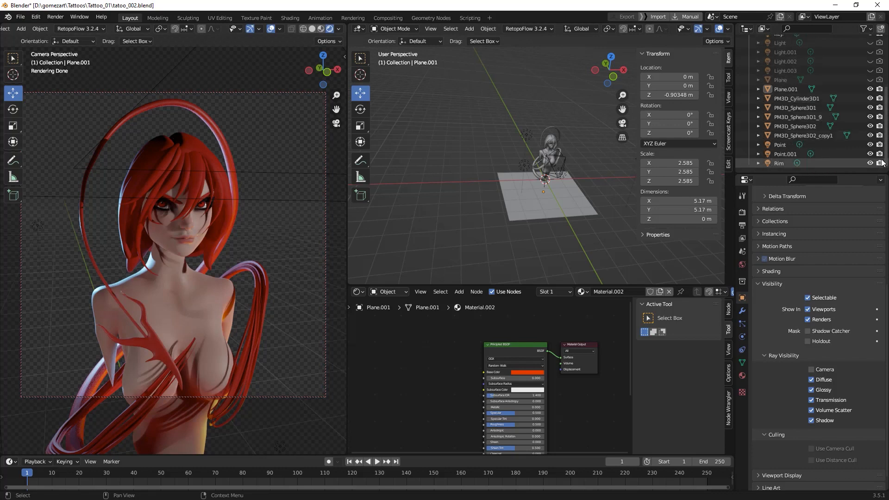
scroll(877, 160, up, 5)
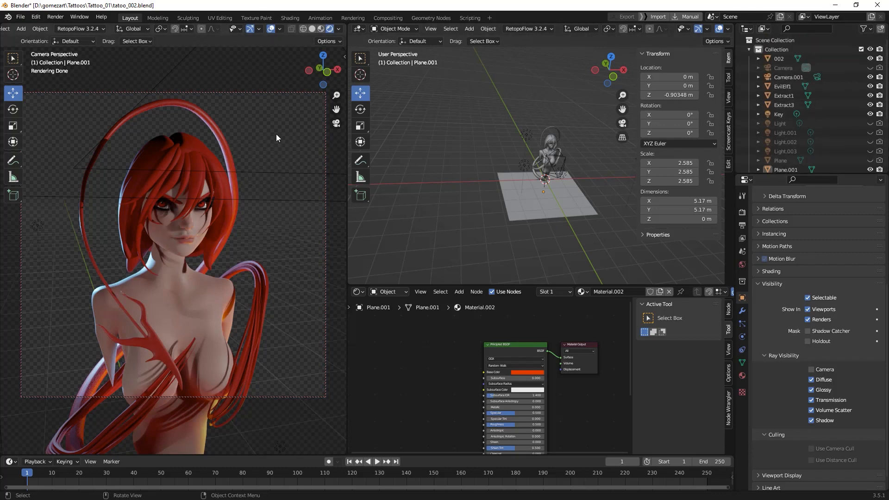
key(F12)
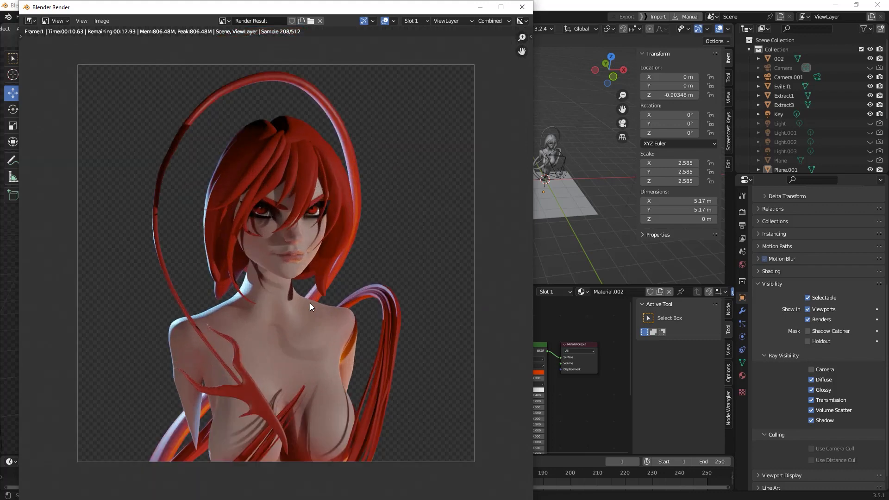
scroll(310, 301, down, 1)
scroll(310, 301, up, 2)
scroll(310, 301, down, 2)
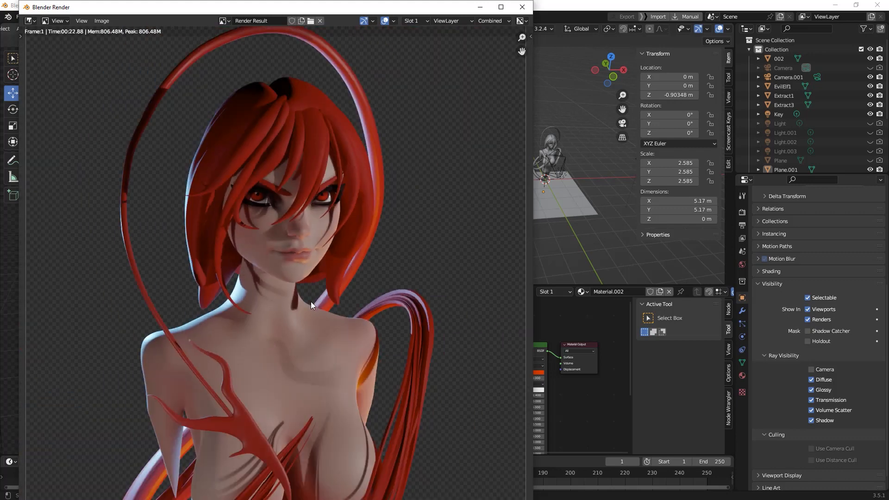
scroll(310, 301, up, 2)
scroll(310, 302, down, 2)
scroll(310, 302, down, 1)
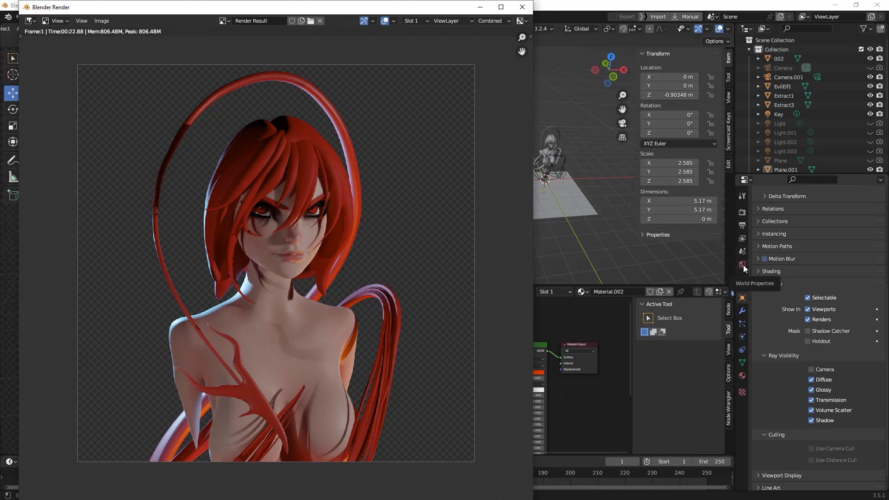
- Examine the sampling, Film and Color Management options in the render settings
click(742, 212)
scroll(828, 343, down, 5)
scroll(762, 332, up, 2)
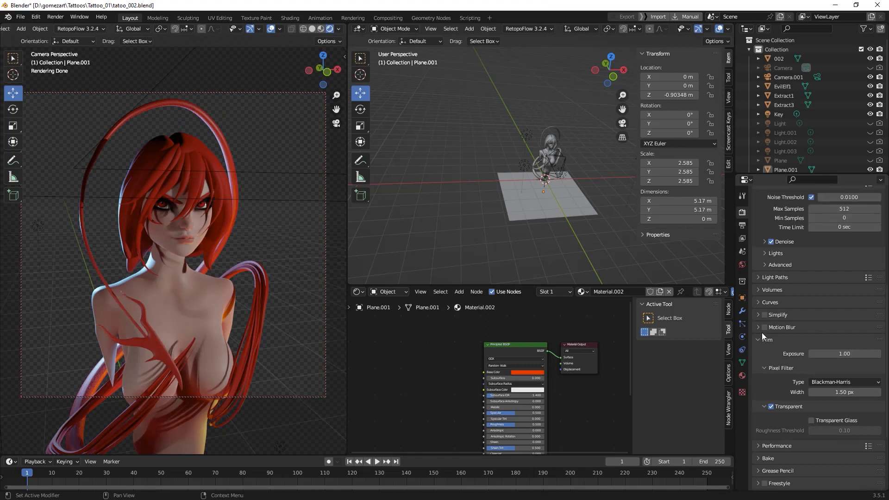
scroll(788, 384, down, 4)
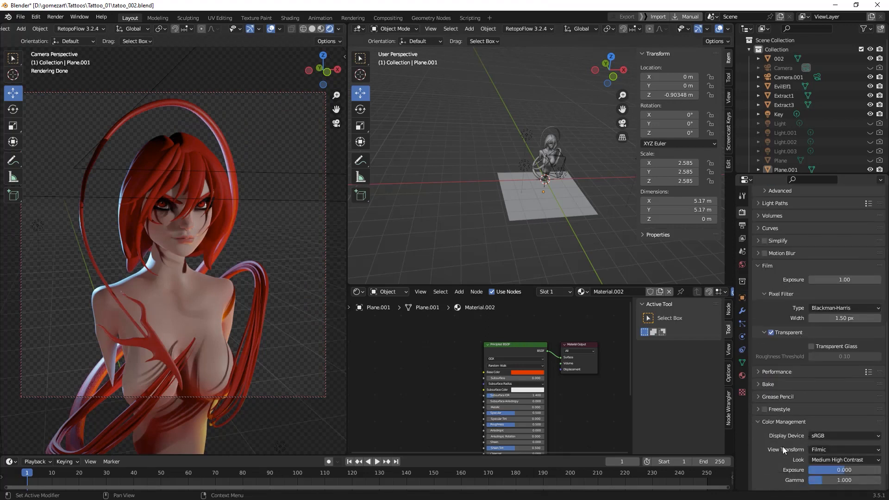
scroll(819, 445, down, 1)
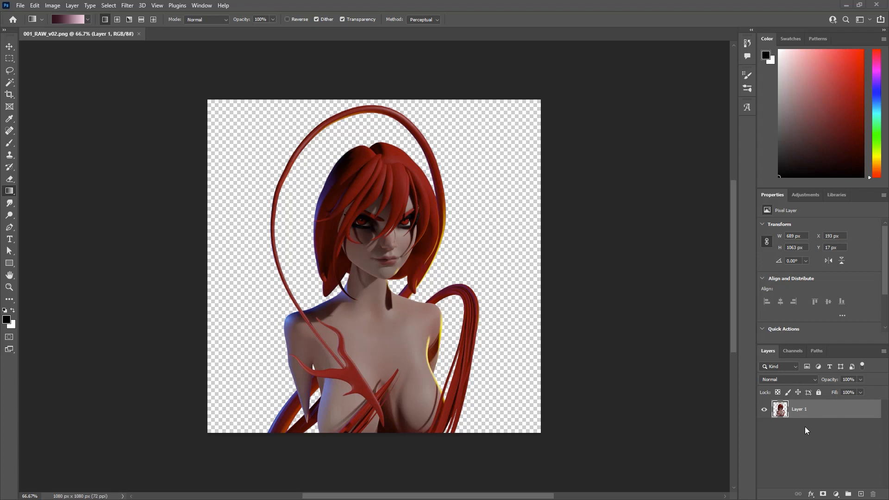
- Switch to Photoshop, duplicate Layer 1 of 001_RAW_v02.png and hide the original layer
drag(833, 411, 862, 494)
click(764, 429)
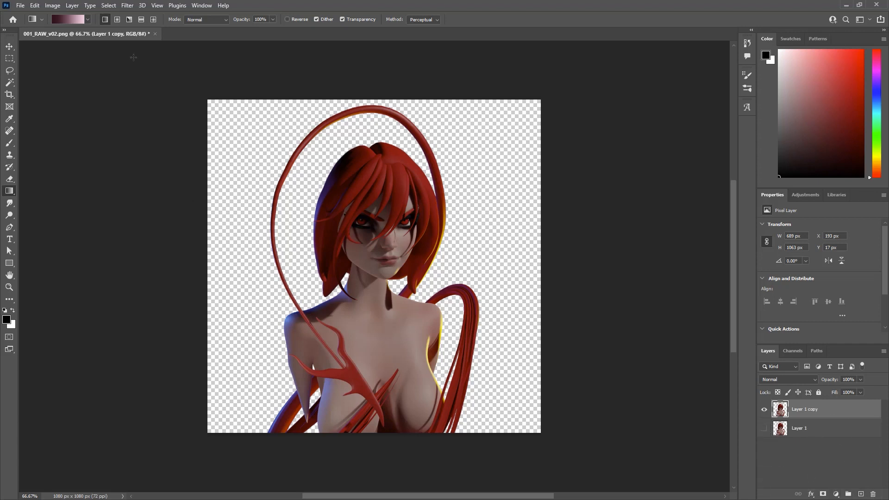
- Open the Camera Raw Filter on the copied layer and set Temperature -14, Tint +14, Exposure +0.40, Contrast +5, Highlights +18 and Shadows +18
click(130, 6)
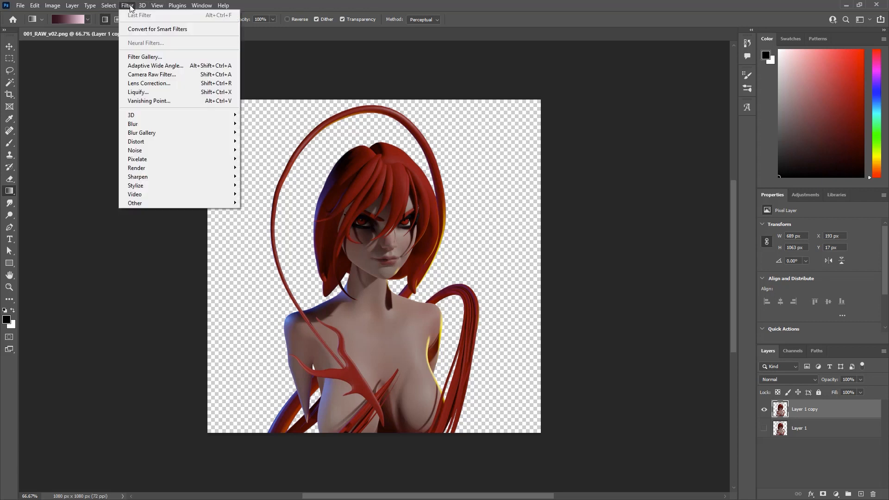
click(155, 75)
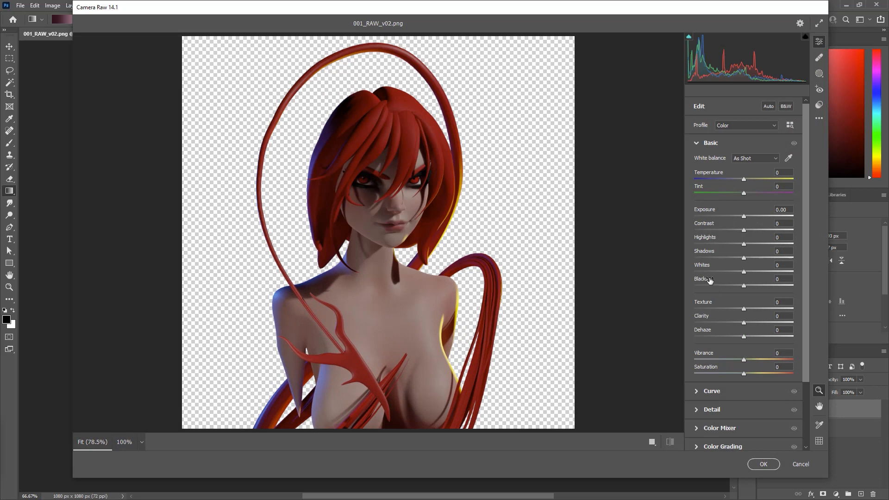
drag(744, 185, 753, 259)
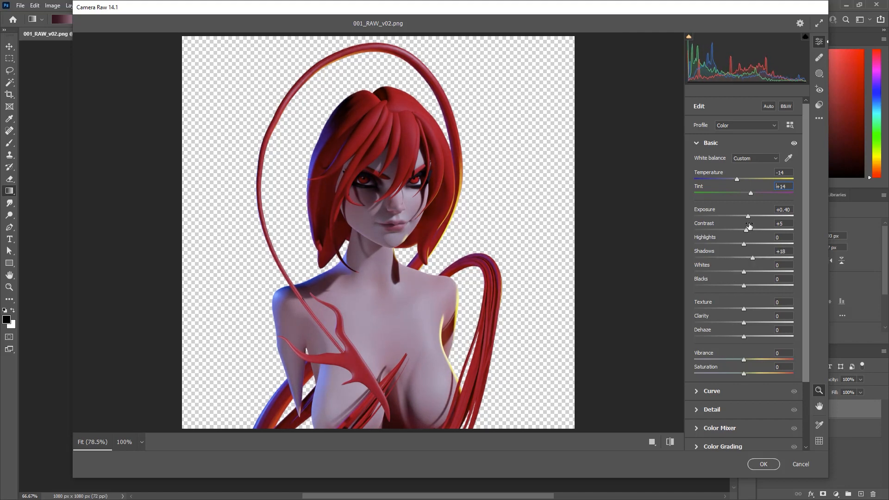
drag(744, 244, 754, 250)
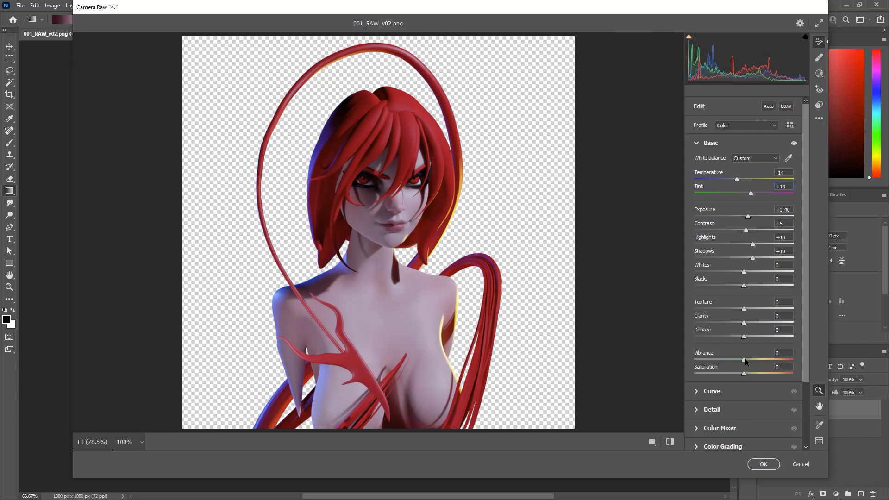
- Set Vibrance to +8 and Saturation to -28, and apply the Camera Raw adjustments to the layer
scroll(745, 358, down, 3)
drag(744, 280, 749, 280)
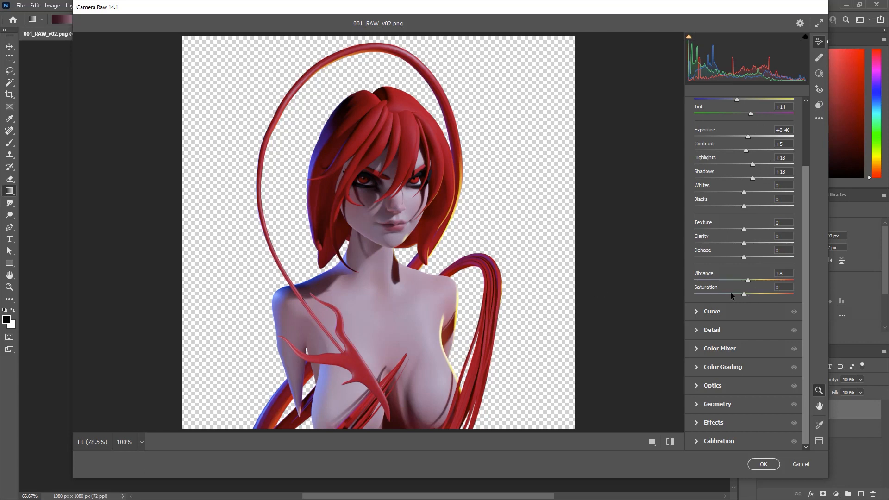
drag(744, 293, 730, 293)
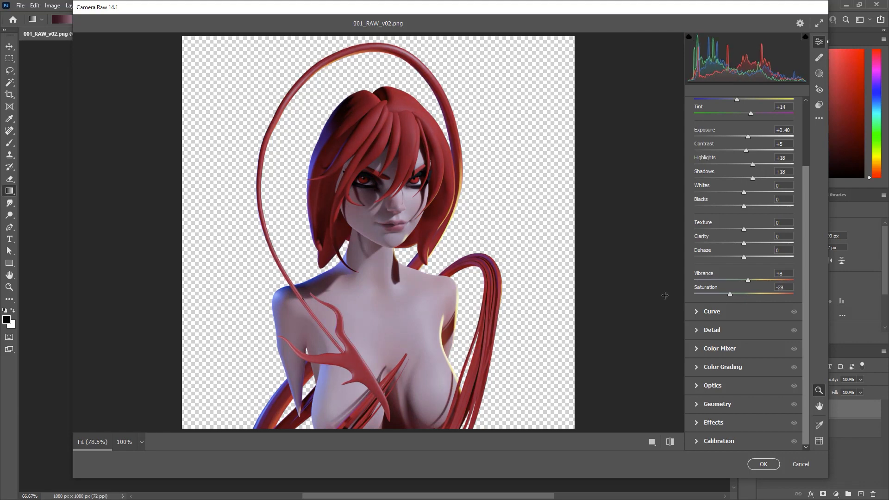
click(763, 464)
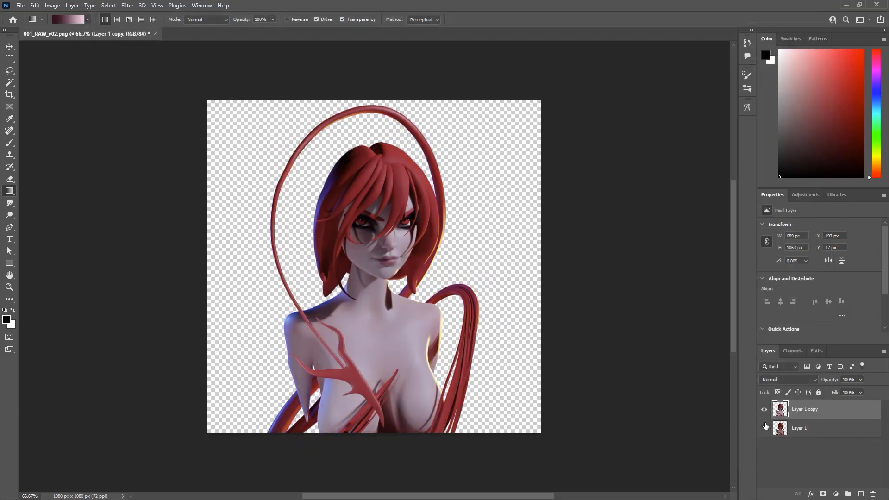
- Show the original Layer 1 again and toggle the graded copy's visibility to compare the image before and after
click(764, 428)
click(764, 409)
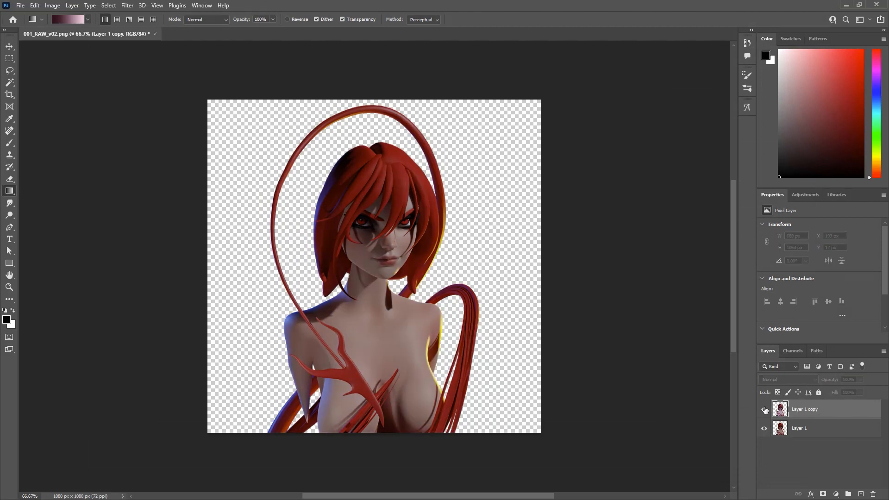
click(764, 409)
click(764, 410)
click(764, 409)
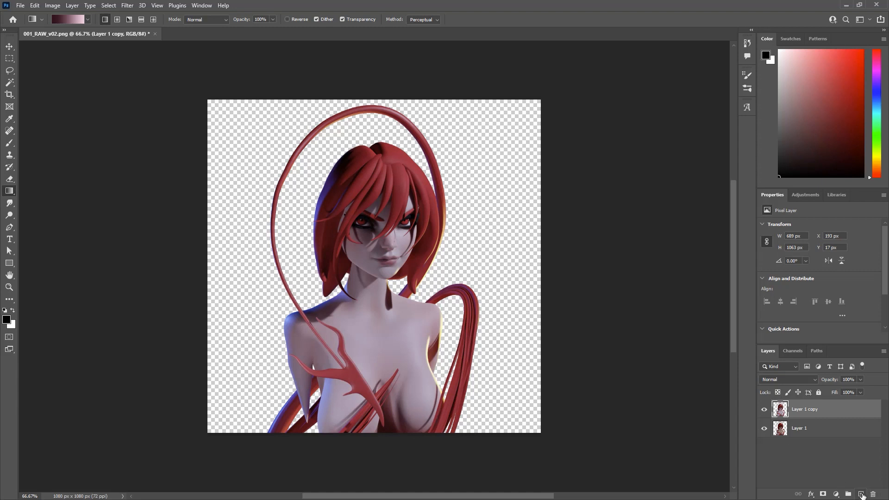
- Add a new layer beneath Layer 1 and fill it with a vertical gradient from dark maroon down to light pink
click(862, 495)
drag(833, 410, 840, 468)
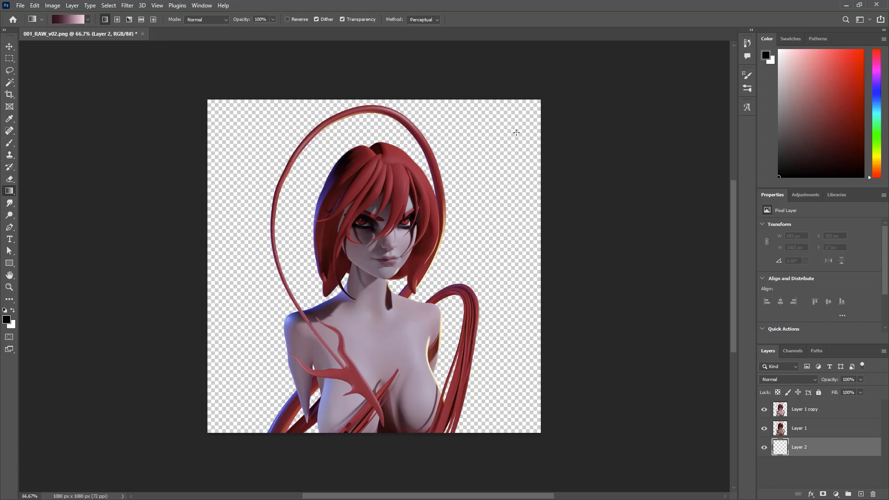
drag(512, 114, 512, 421)
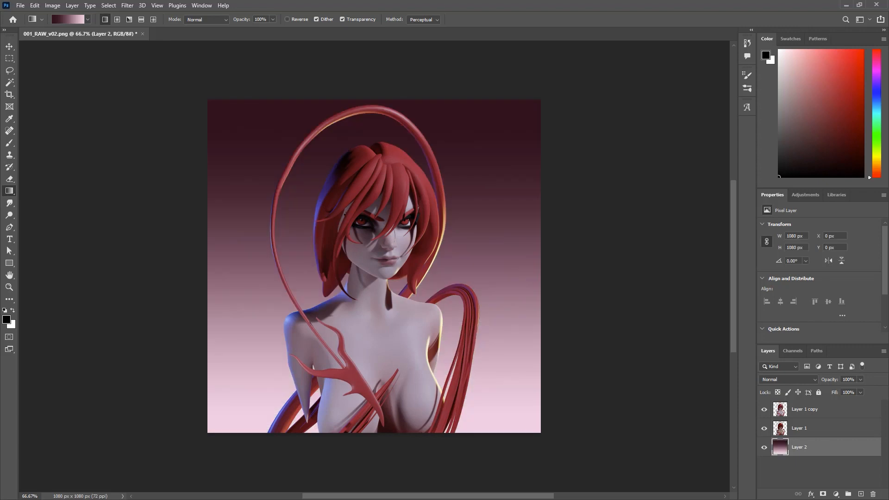